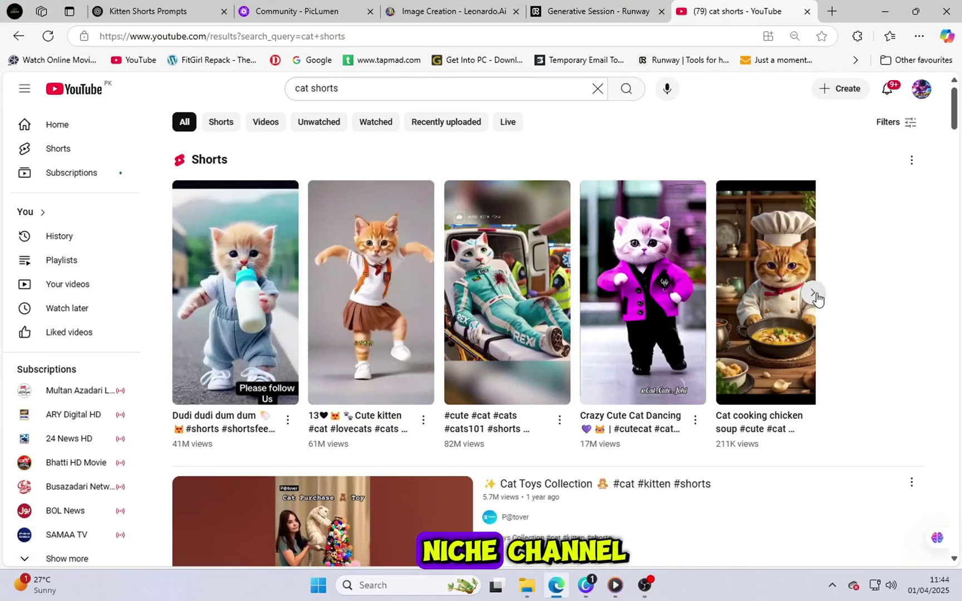
# - Advance the cat Shorts row and watch cat shorts, including CAT DEFEATING GODZILLA
pyautogui.click(815, 297)
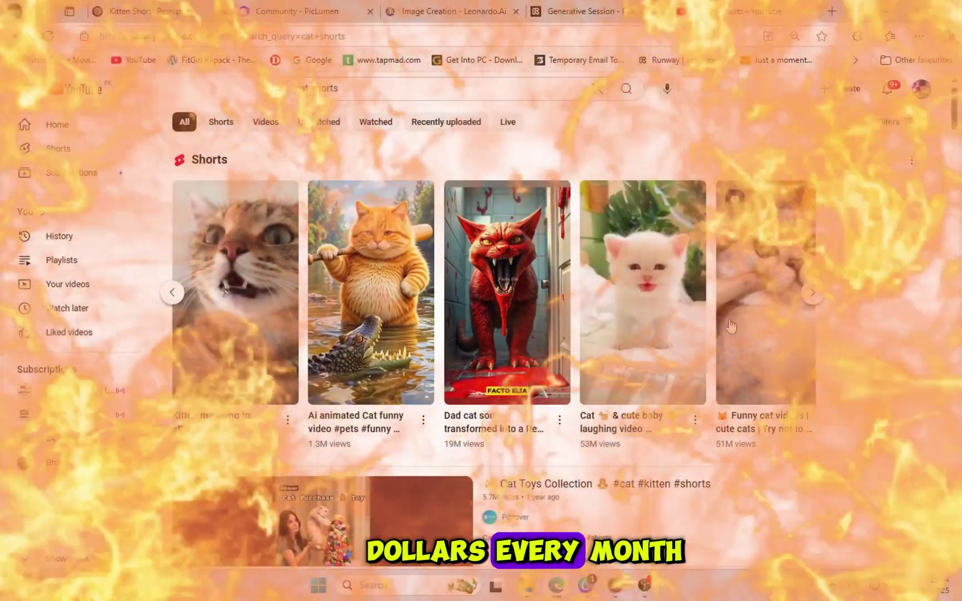
pyautogui.scroll(-1, 328, 396)
pyautogui.scroll(1, 328, 396)
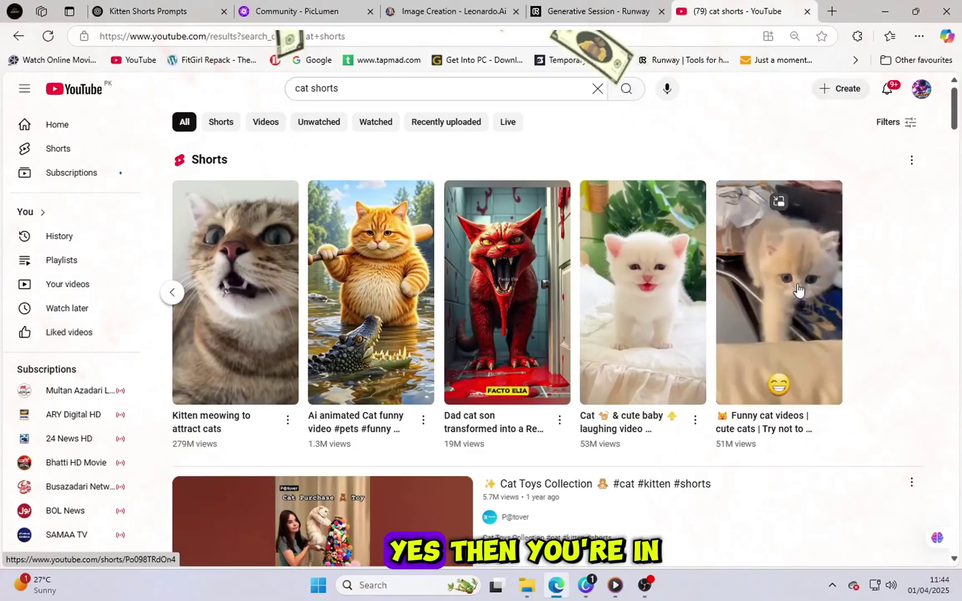
pyautogui.click(234, 290)
pyautogui.scroll(-1, 469, 356)
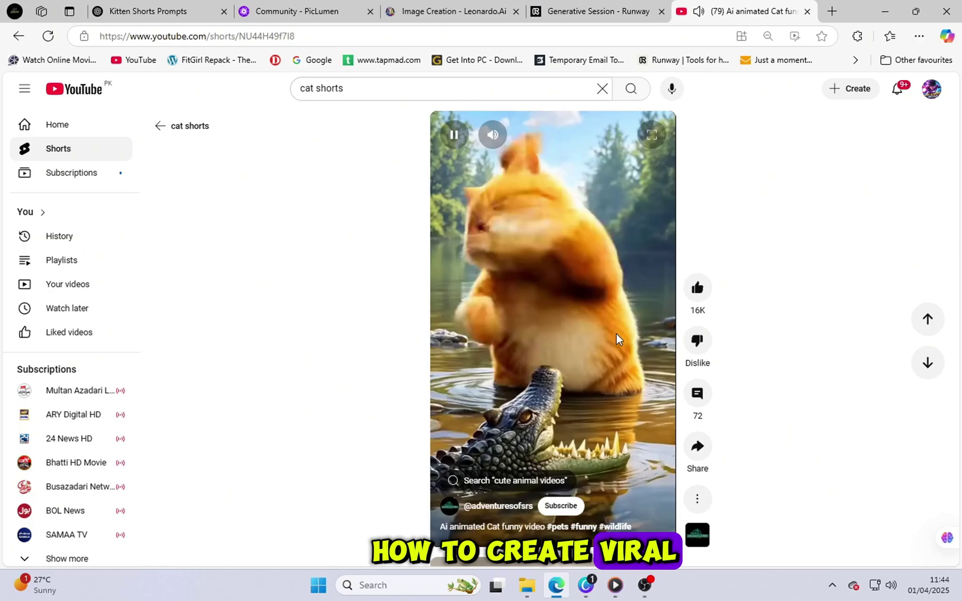
pyautogui.scroll(-1, 616, 334)
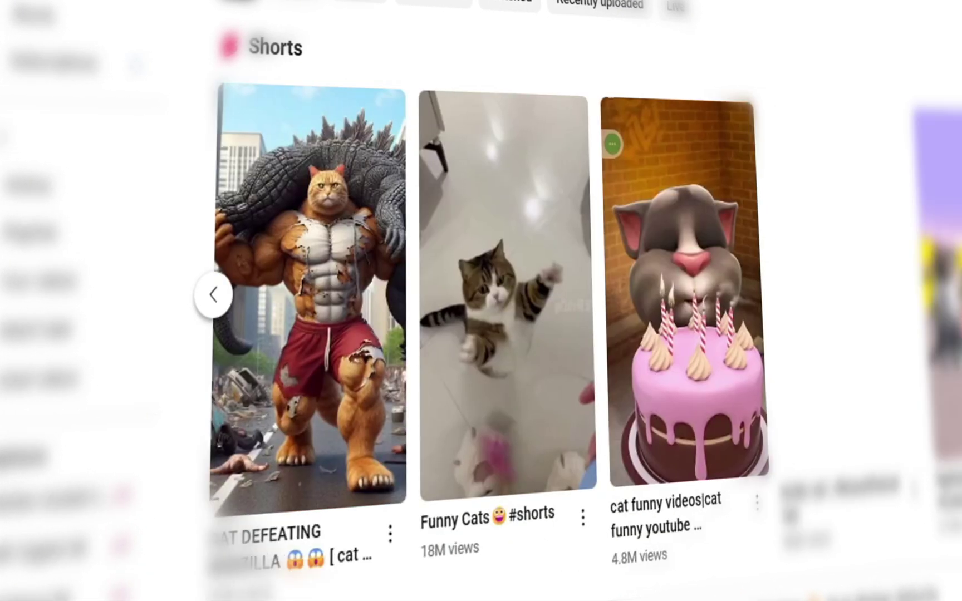
pyautogui.click(309, 295)
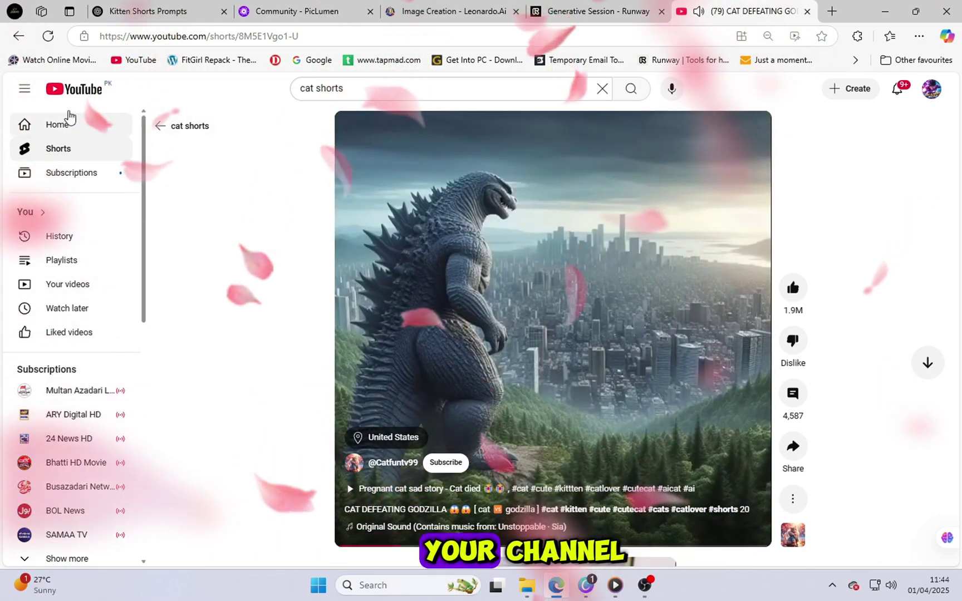
# - Return to the cat shorts results and advance the Shorts row two more sets
pyautogui.hotkey('alt', 'Left')
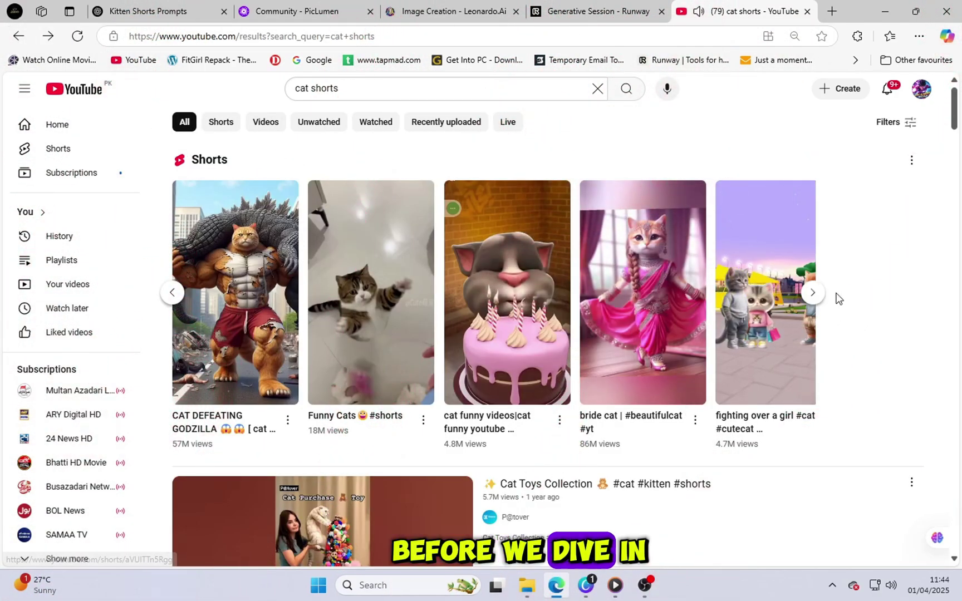
pyautogui.click(813, 294)
pyautogui.click(813, 293)
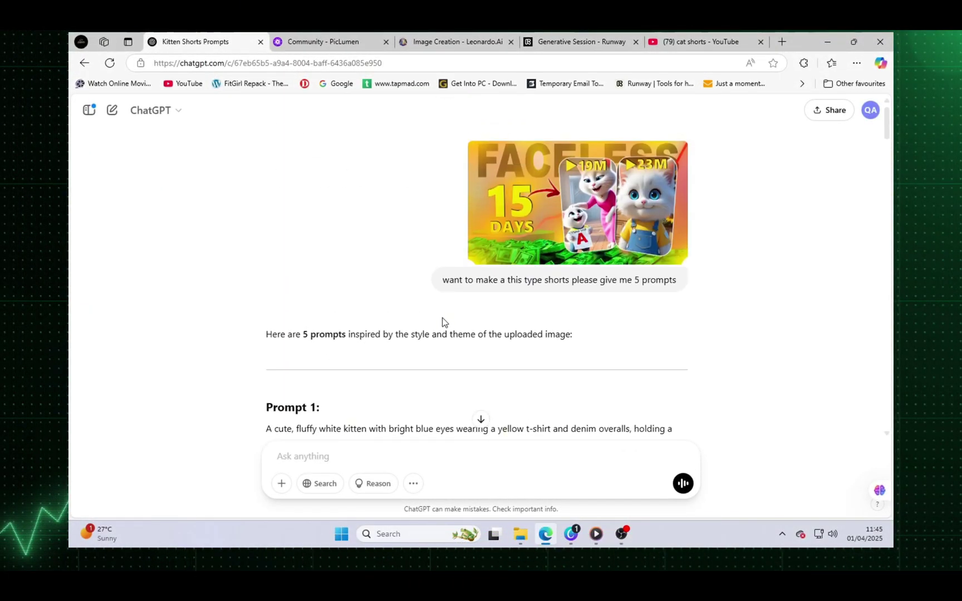
# - Scroll down to the newly generated kitten prompts, selecting and then deselecting their text
pyautogui.scroll(-5, 443, 321)
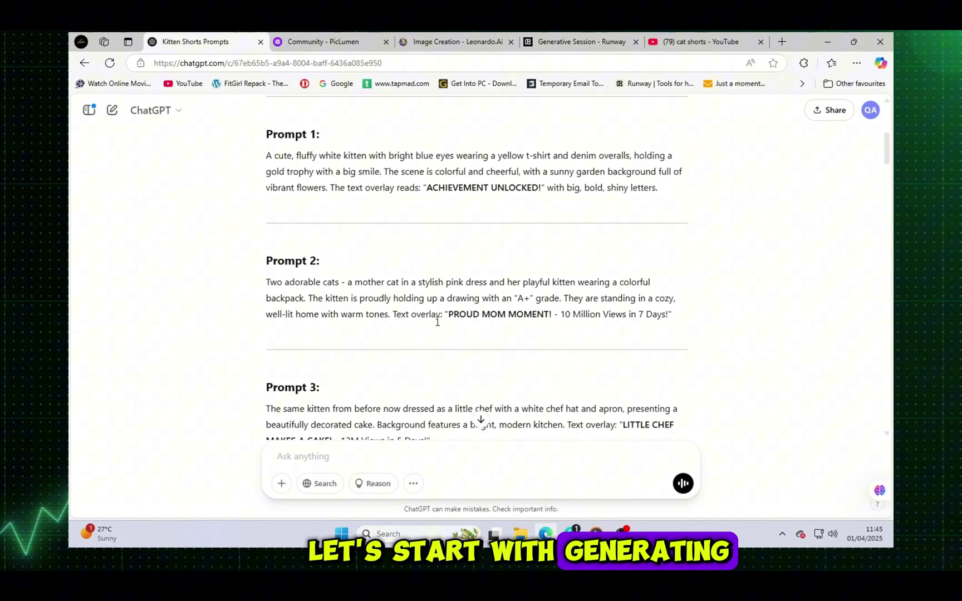
pyautogui.scroll(-5, 437, 322)
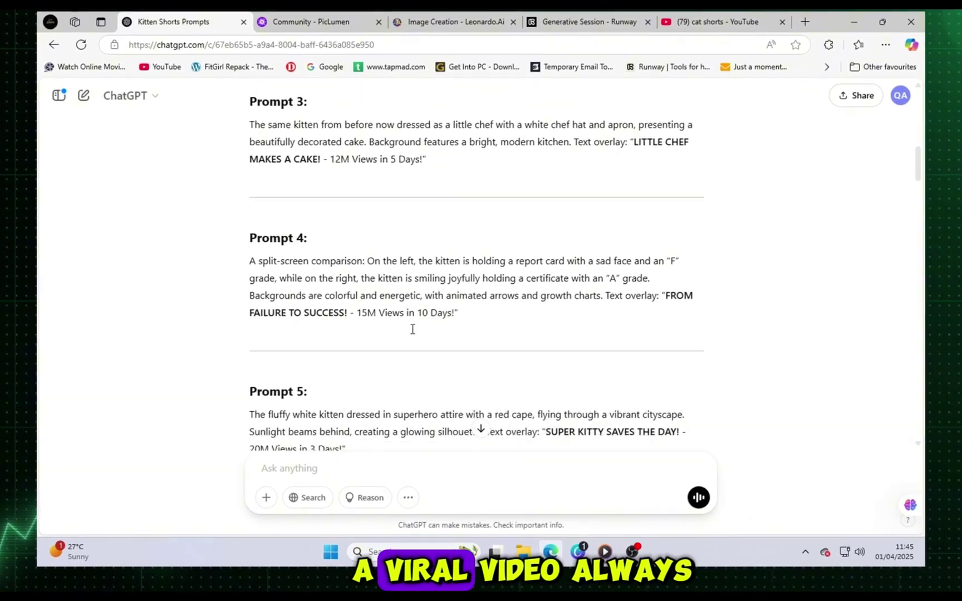
pyautogui.scroll(-8, 412, 329)
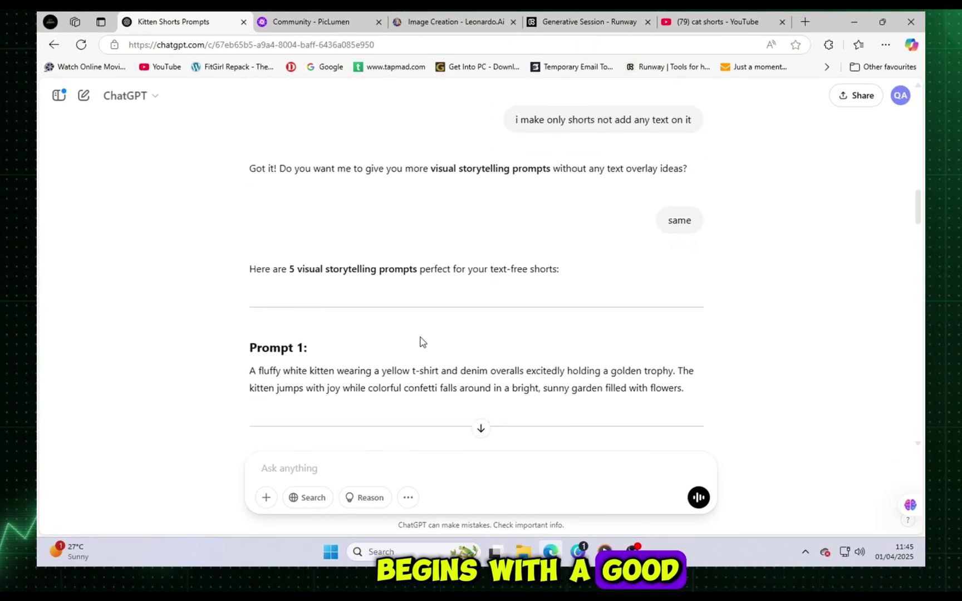
pyautogui.scroll(-3, 420, 337)
pyautogui.moveTo(252, 195); pyautogui.dragTo(684, 440)
pyautogui.click(437, 338)
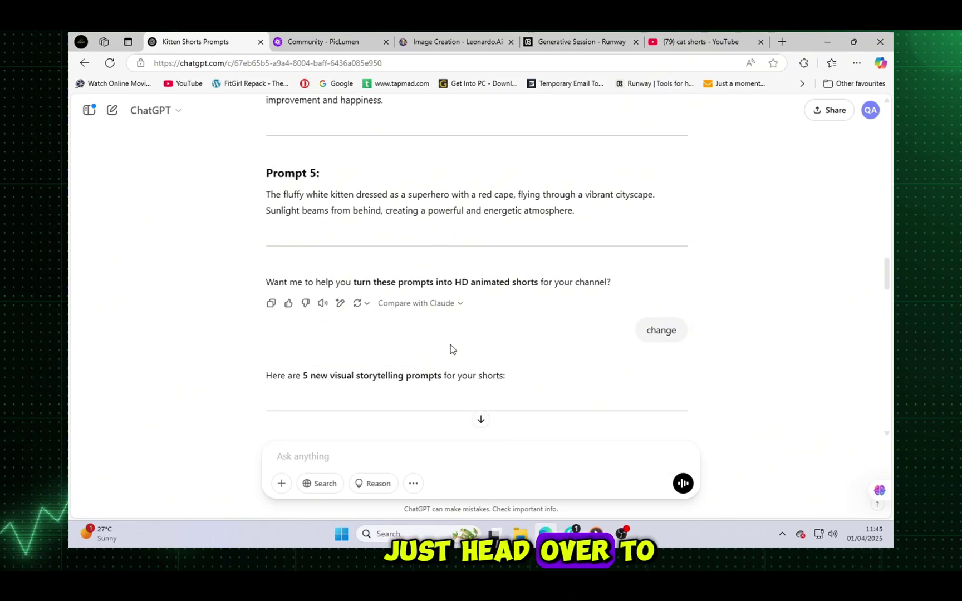
# - Review Prompt 1 and the neighbouring prompt sets, clearing the text selection
pyautogui.scroll(3, 356, 329)
pyautogui.scroll(-9, 399, 337)
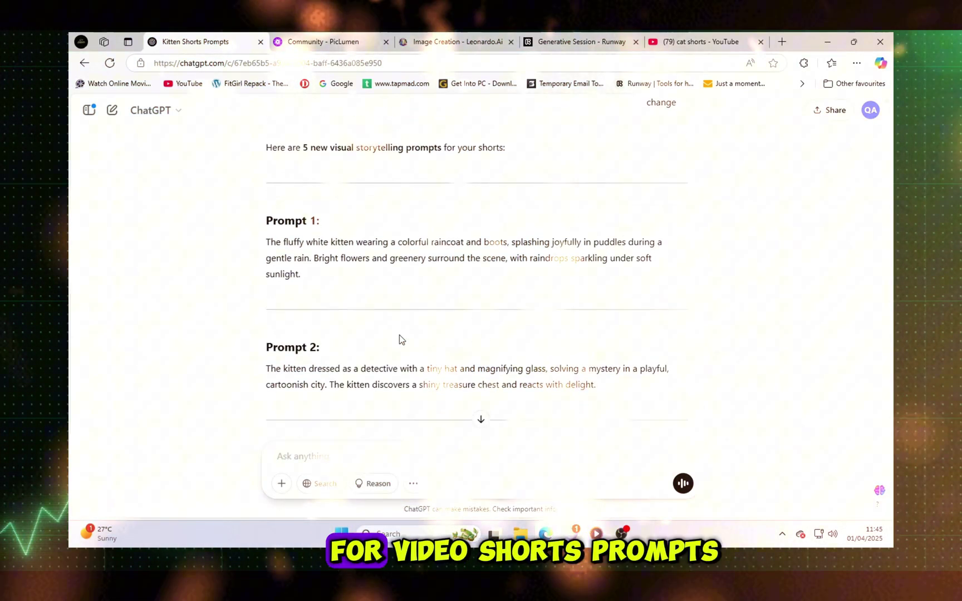
pyautogui.scroll(20, 400, 334)
pyautogui.scroll(-5, 400, 335)
pyautogui.scroll(5, 400, 335)
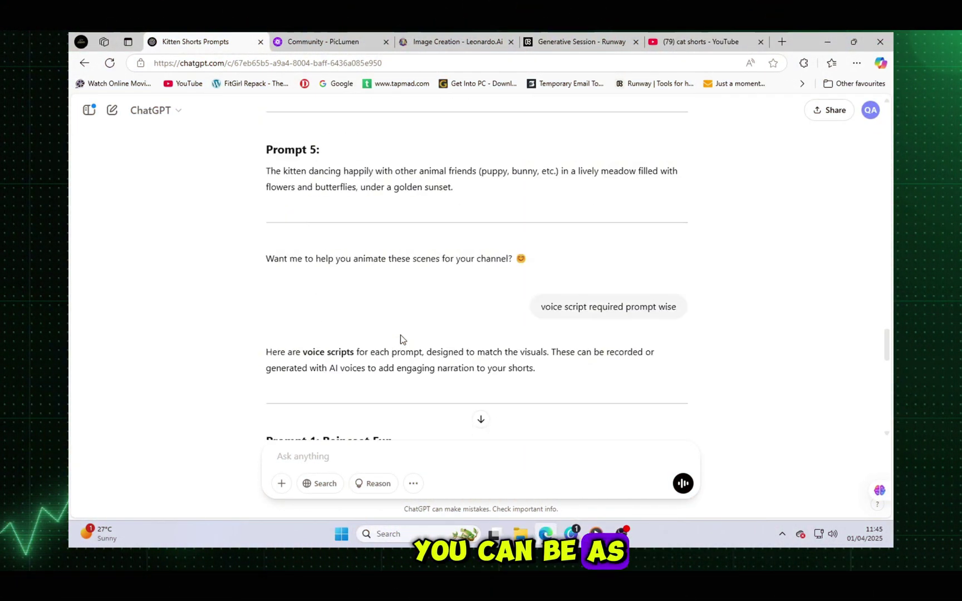
pyautogui.scroll(-17, 401, 335)
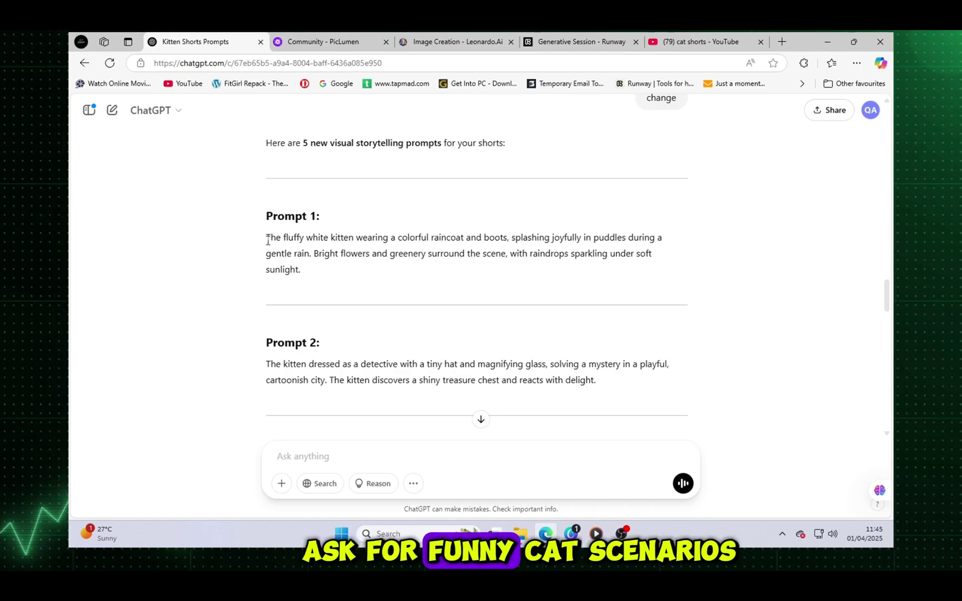
pyautogui.click(326, 277)
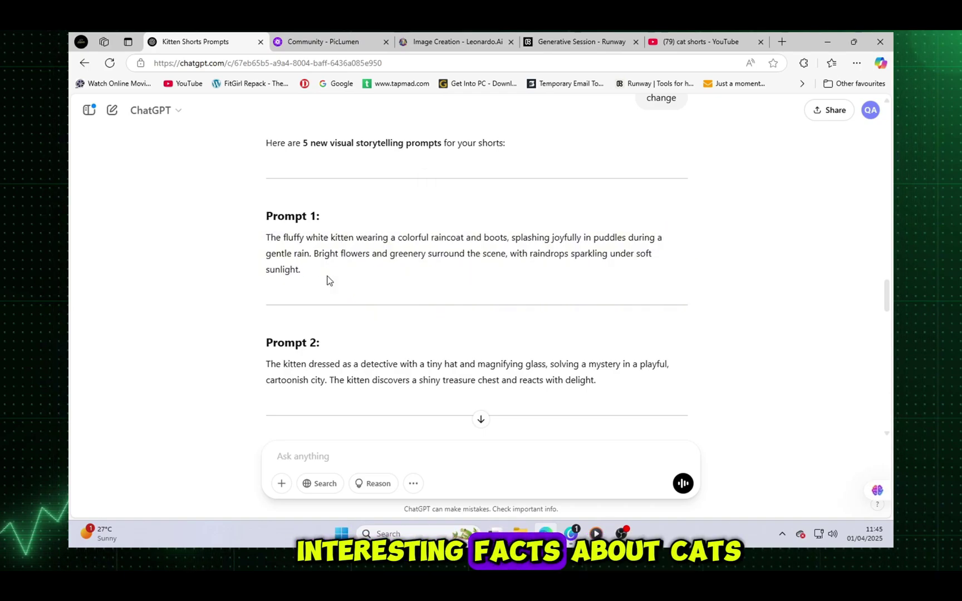
pyautogui.scroll(-1, 373, 328)
pyautogui.scroll(5, 442, 337)
pyautogui.scroll(20, 442, 337)
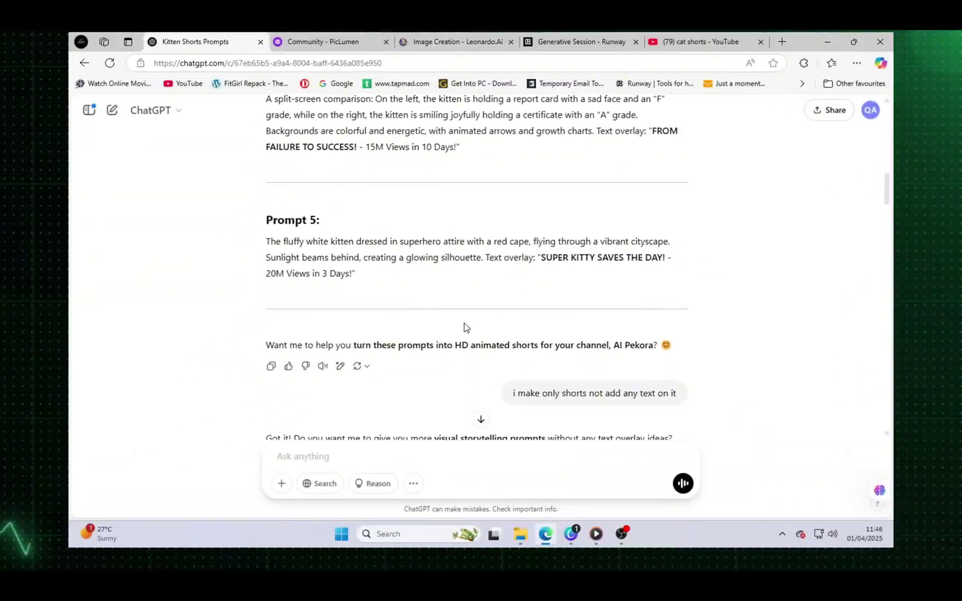
# - Find the text-free Prompt 1 about the golden-trophy kitten and copy its text
pyautogui.scroll(-10, 465, 327)
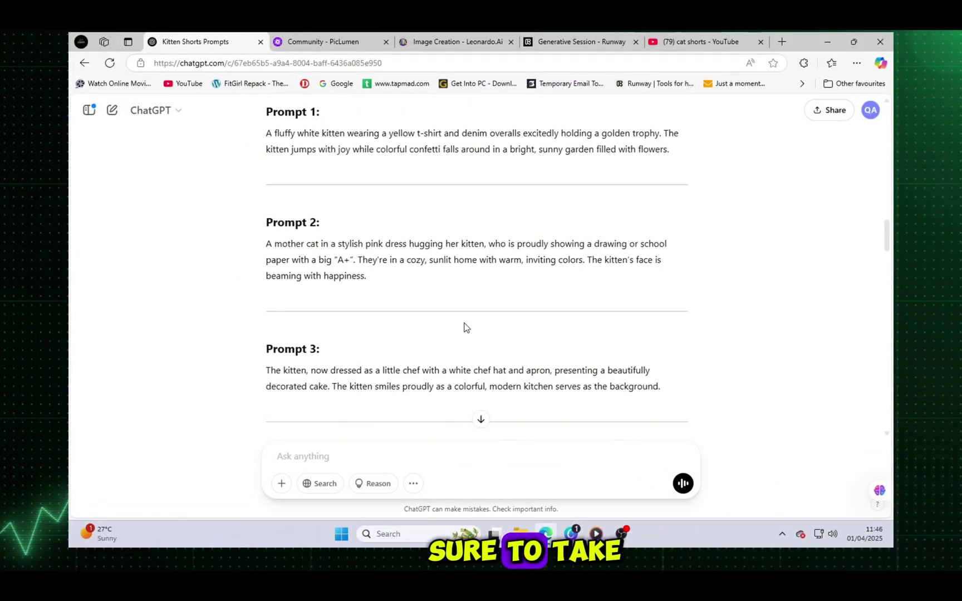
pyautogui.scroll(4, 256, 286)
pyautogui.scroll(-2, 318, 301)
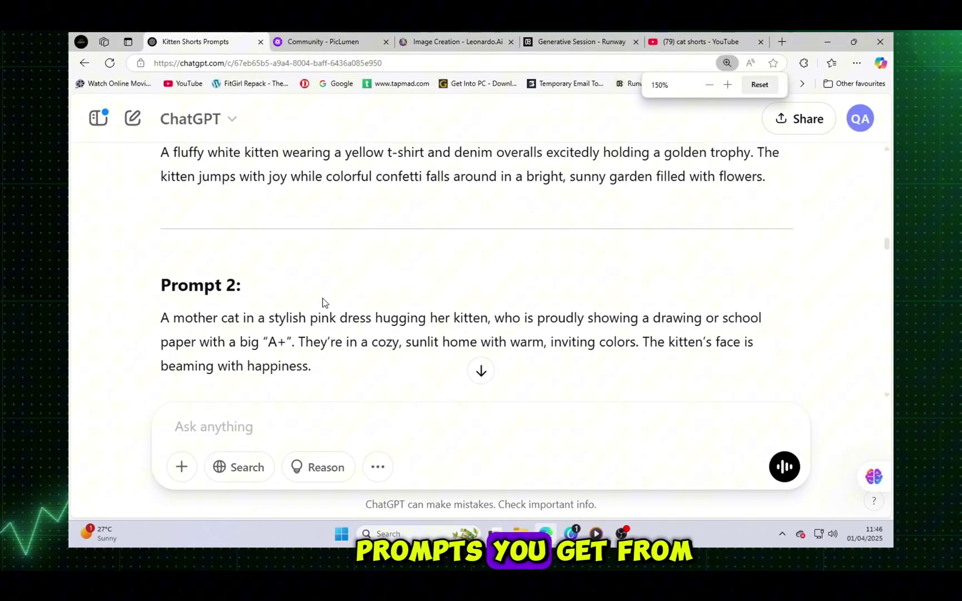
pyautogui.scroll(-5, 498, 337)
pyautogui.scroll(10, 501, 339)
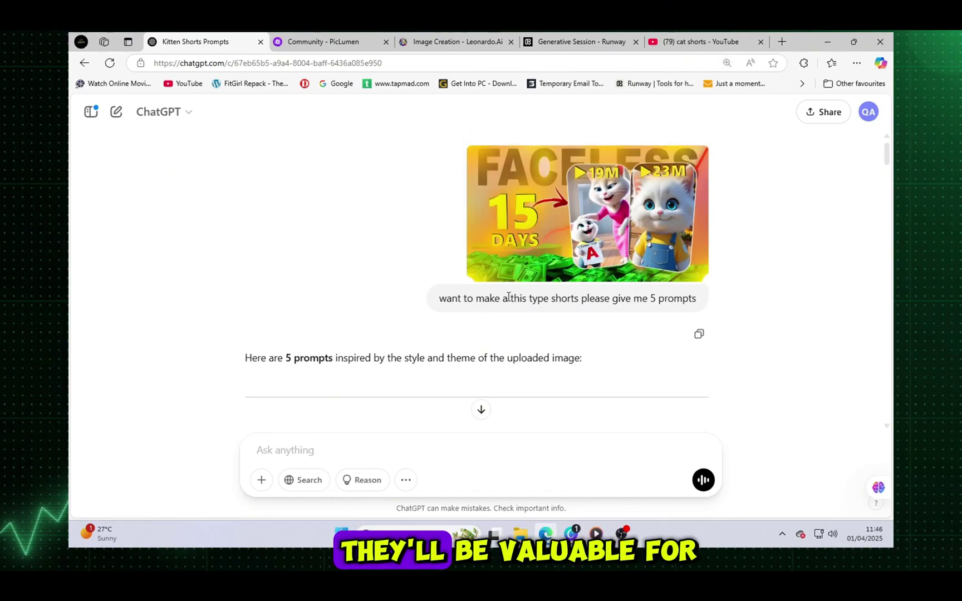
pyautogui.click(492, 335)
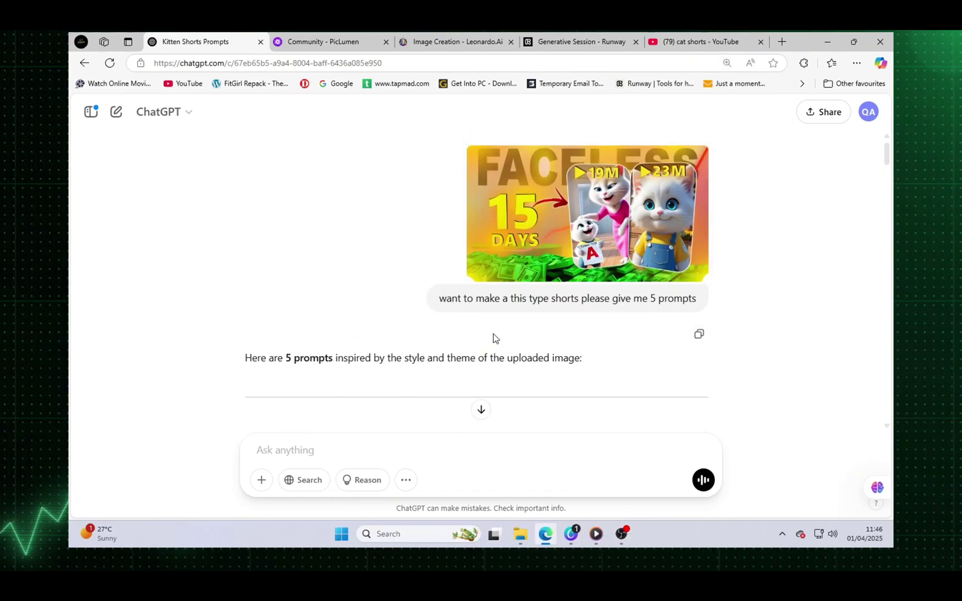
pyautogui.scroll(-4, 477, 336)
pyautogui.scroll(-8, 436, 328)
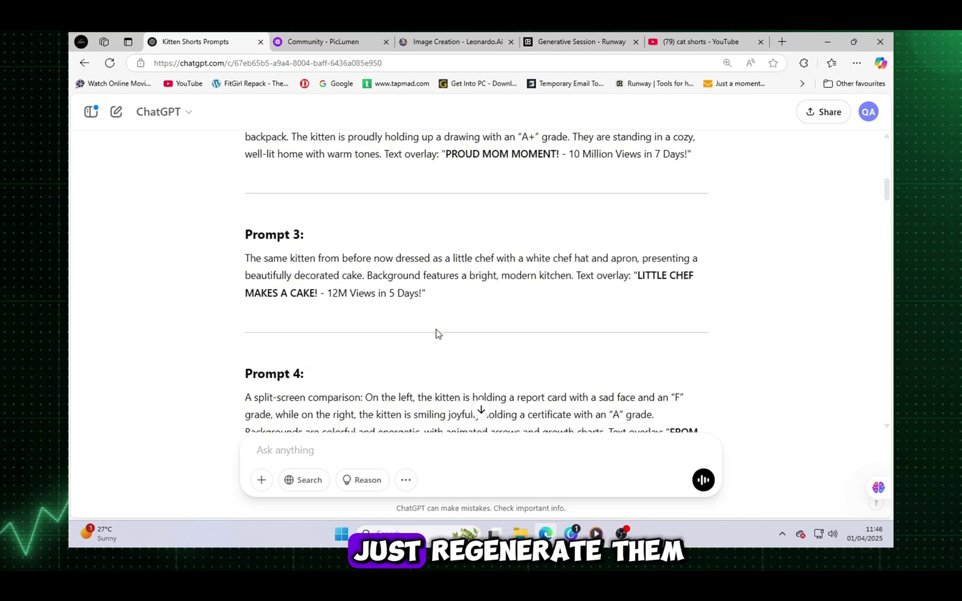
pyautogui.scroll(-6, 436, 329)
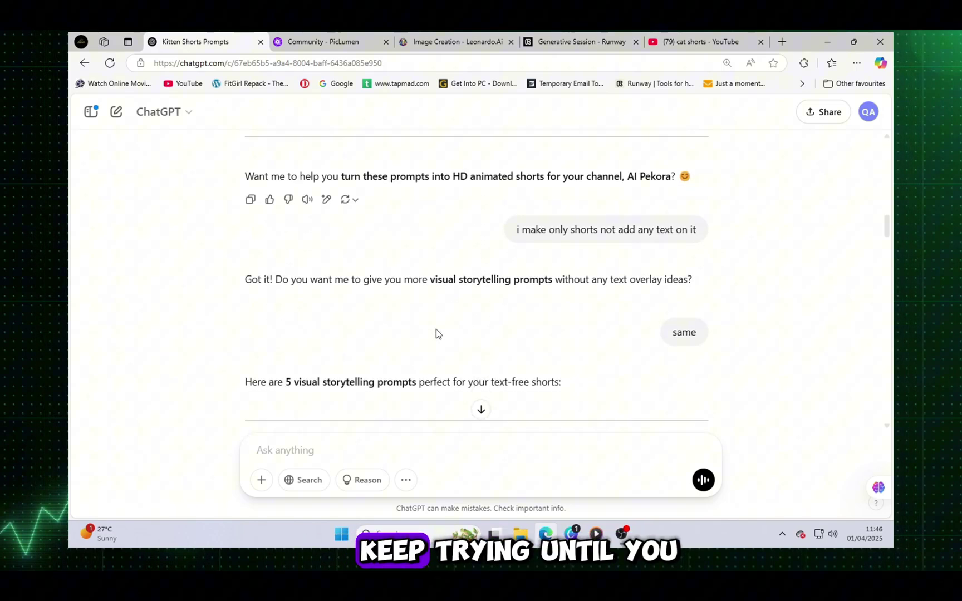
pyautogui.scroll(2, 498, 240)
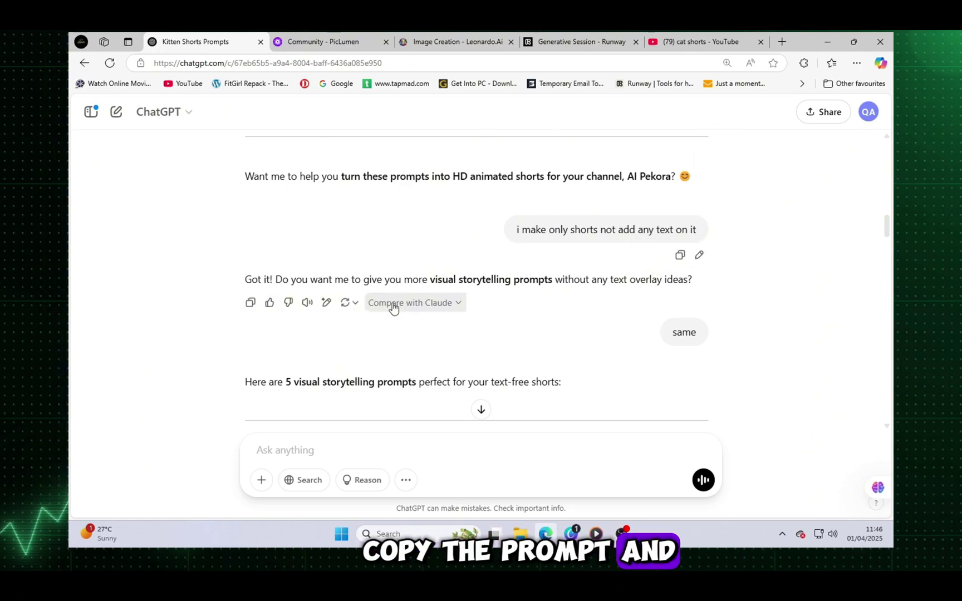
pyautogui.scroll(-6, 393, 307)
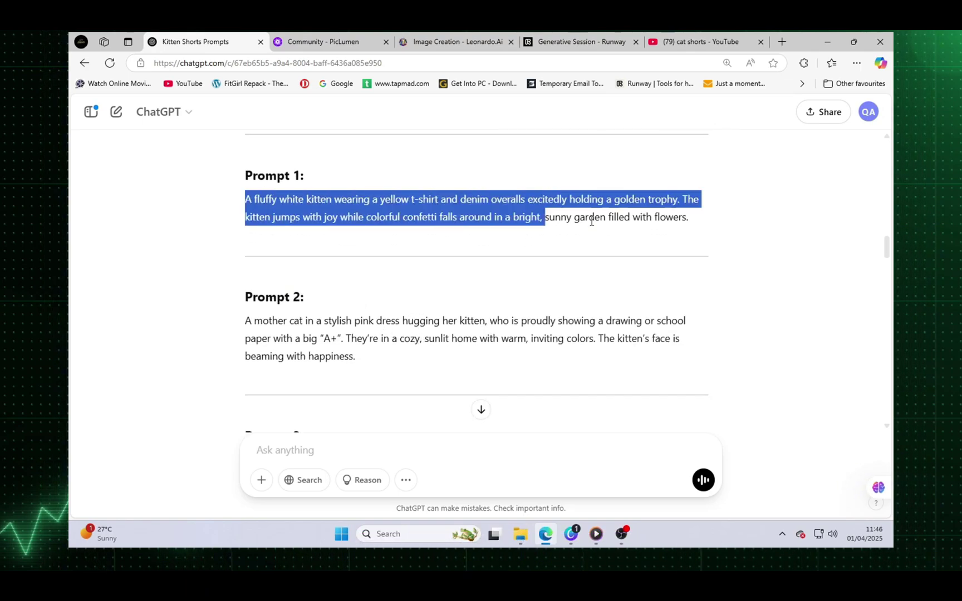
pyautogui.rightClick(624, 230)
pyautogui.click(631, 236)
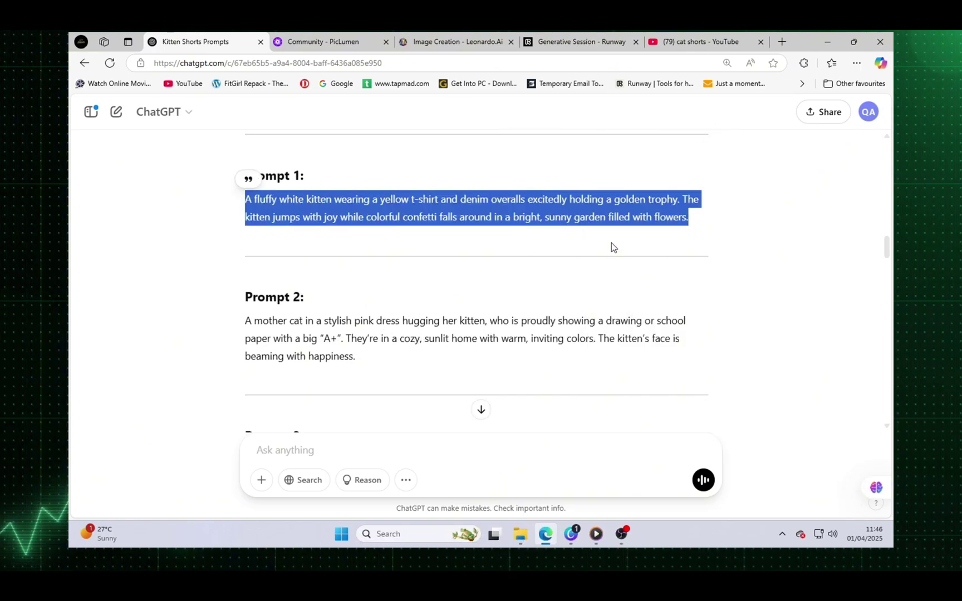
# - Generate the fluffy white trophy kitten image in PicLumen from the pasted prompt and preview it
pyautogui.click(333, 47)
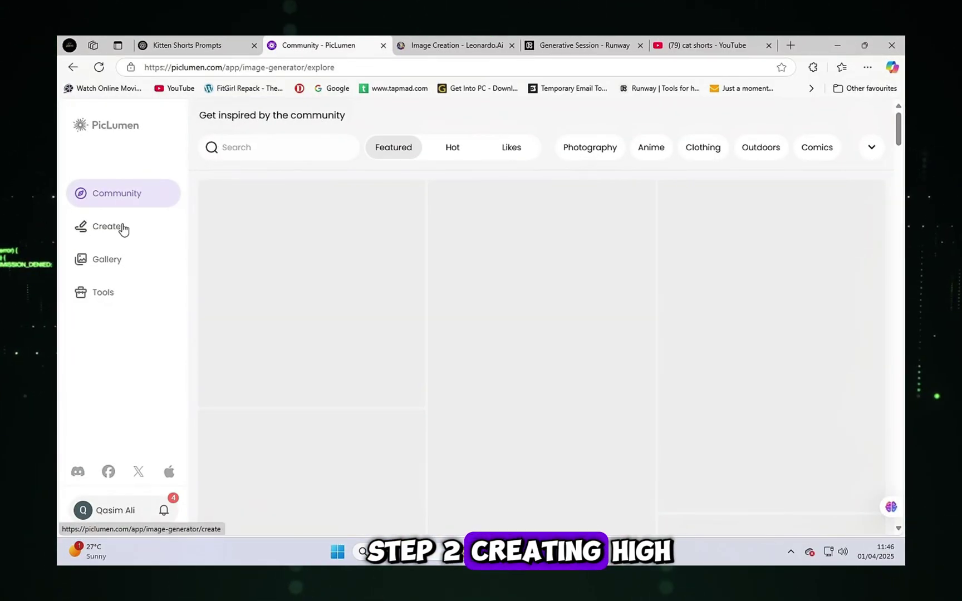
pyautogui.click(123, 228)
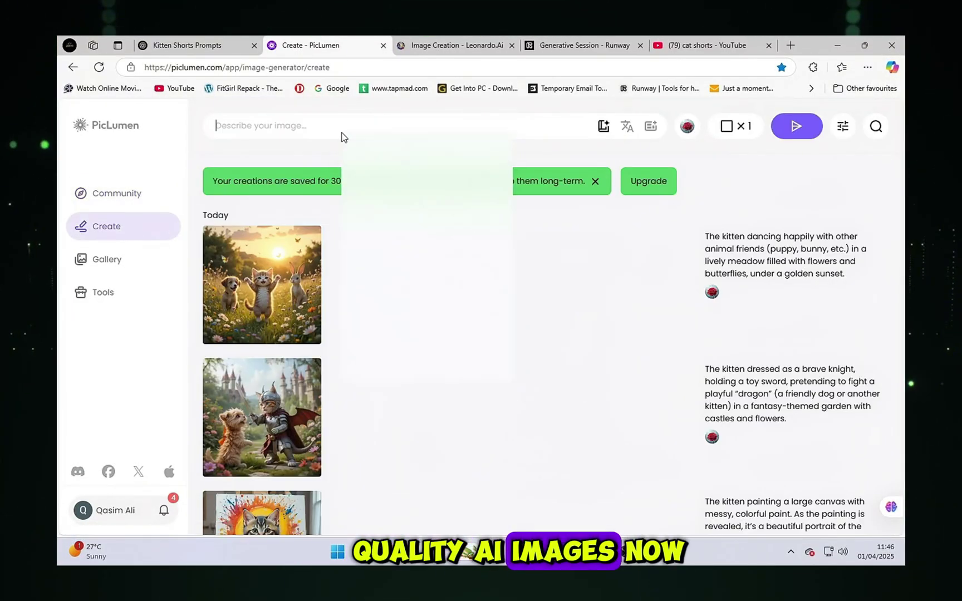
pyautogui.click(375, 245)
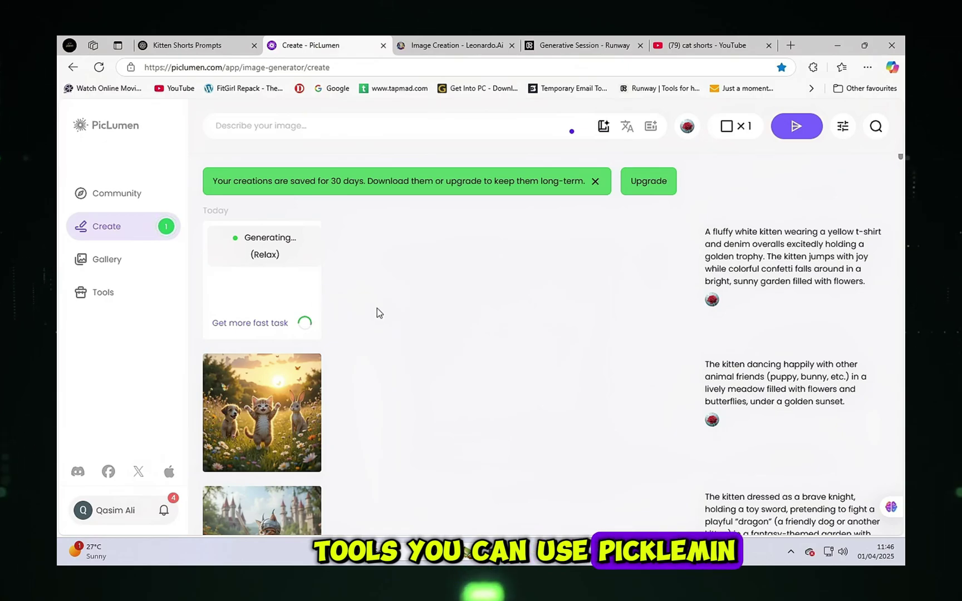
pyautogui.scroll(-5, 340, 318)
pyautogui.scroll(3, 327, 325)
pyautogui.scroll(-3, 328, 325)
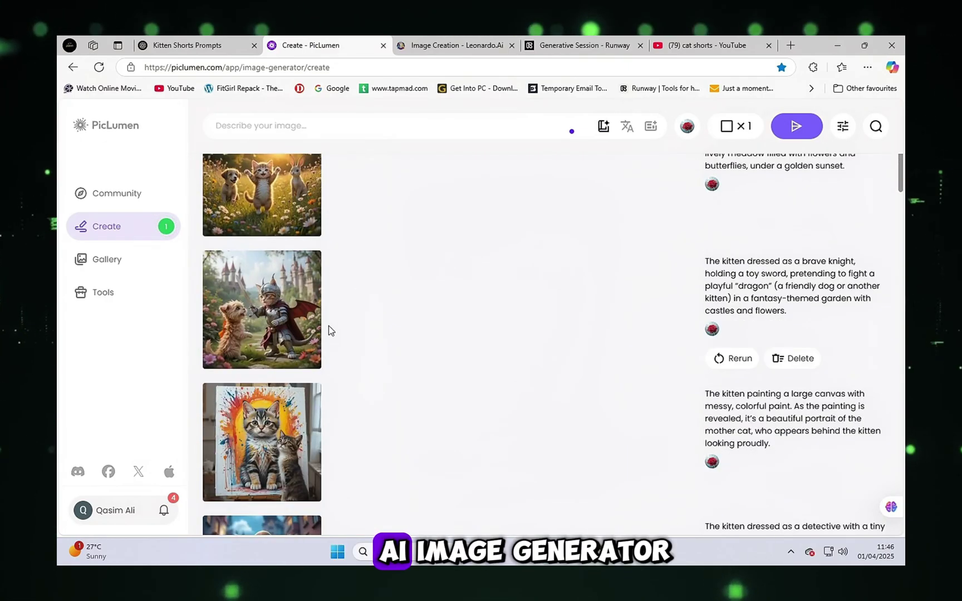
pyautogui.scroll(5, 328, 325)
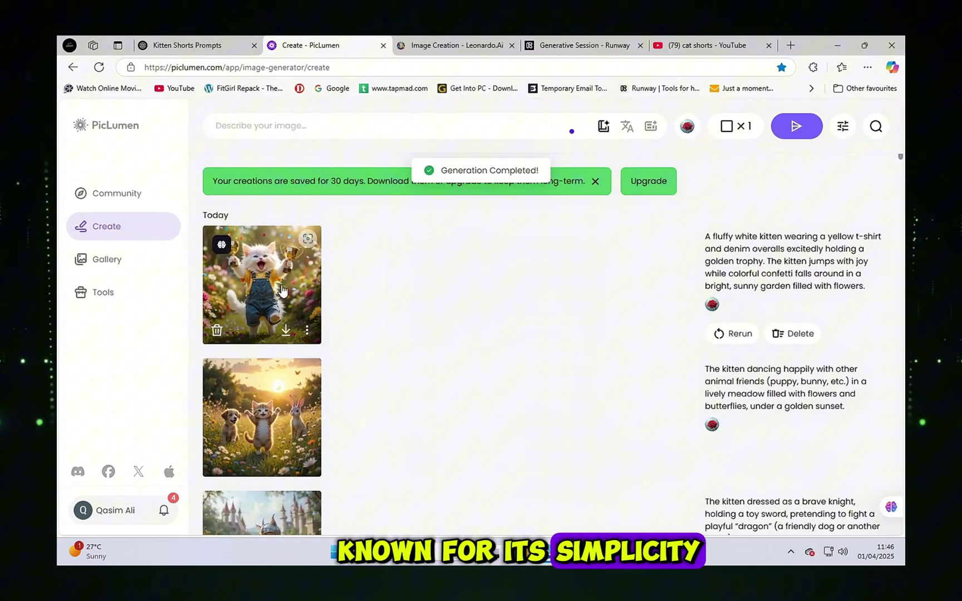
pyautogui.click(282, 290)
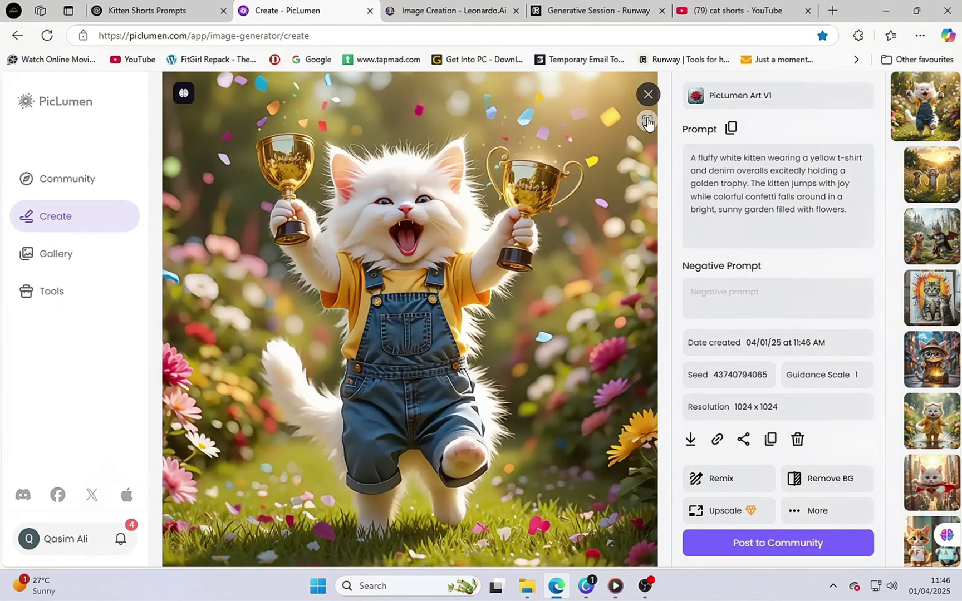
pyautogui.click(647, 95)
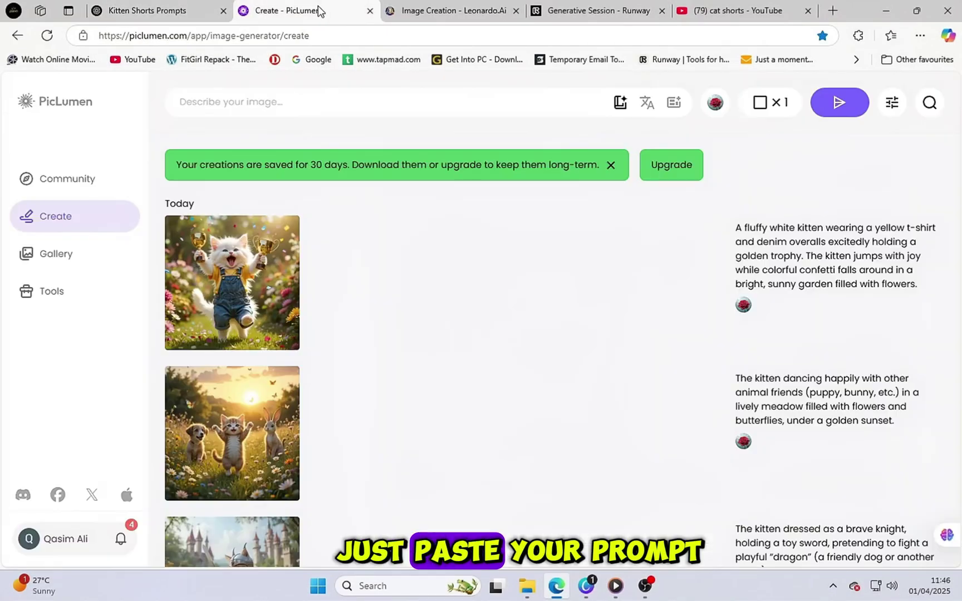
# - Paste the next kitten prompt into PicLumen's prompt bar and generate it
pyautogui.rightClick(272, 105)
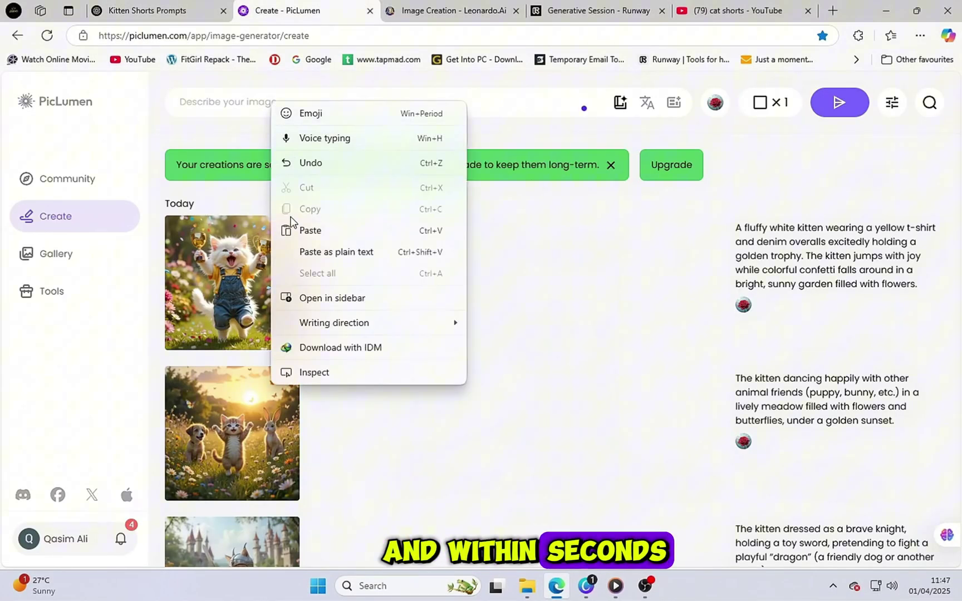
pyautogui.click(303, 230)
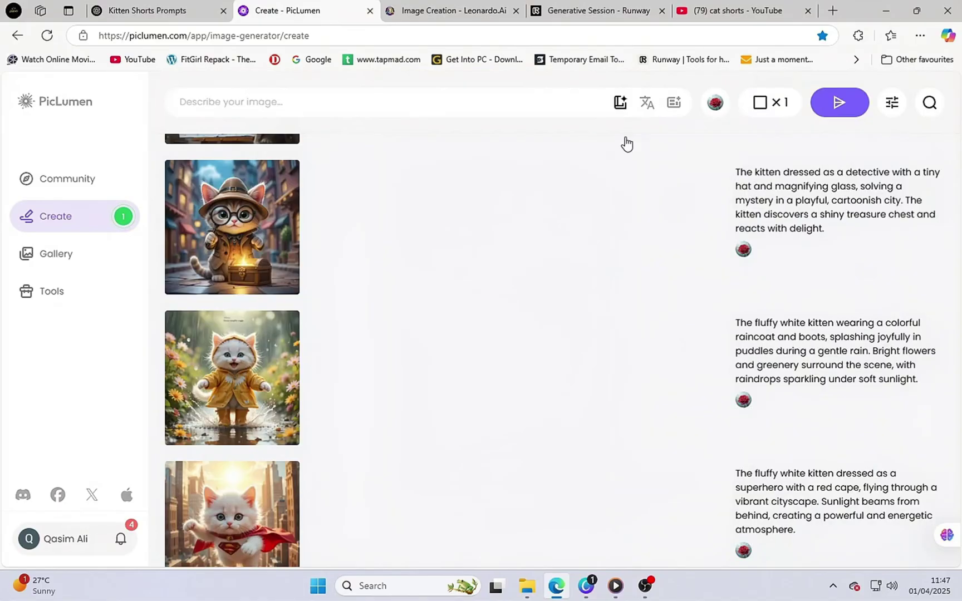
pyautogui.scroll(-3, 624, 144)
# - Preview the caped superhero kitten and split-screen report card kitten images
pyautogui.click(232, 395)
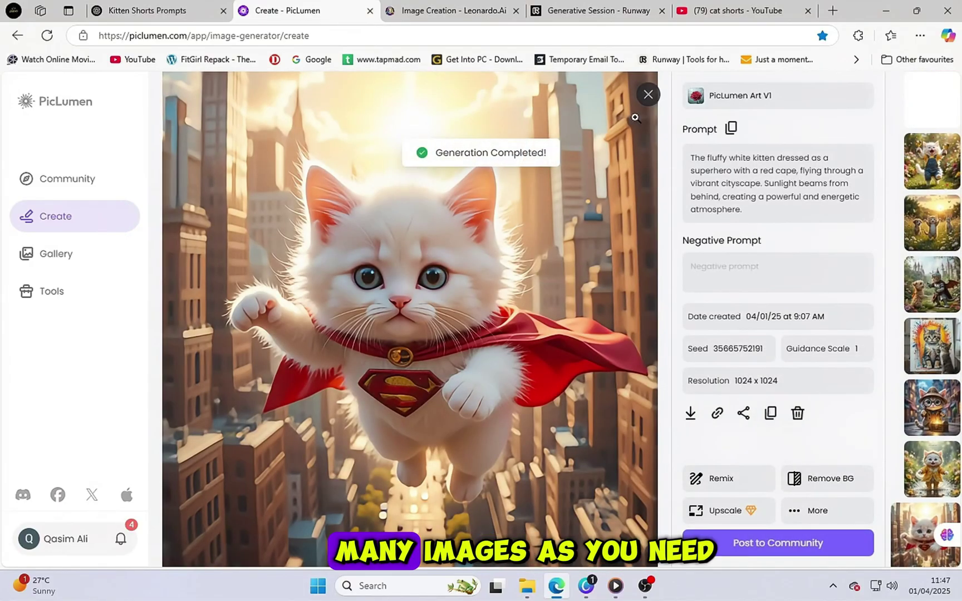
pyautogui.click(647, 95)
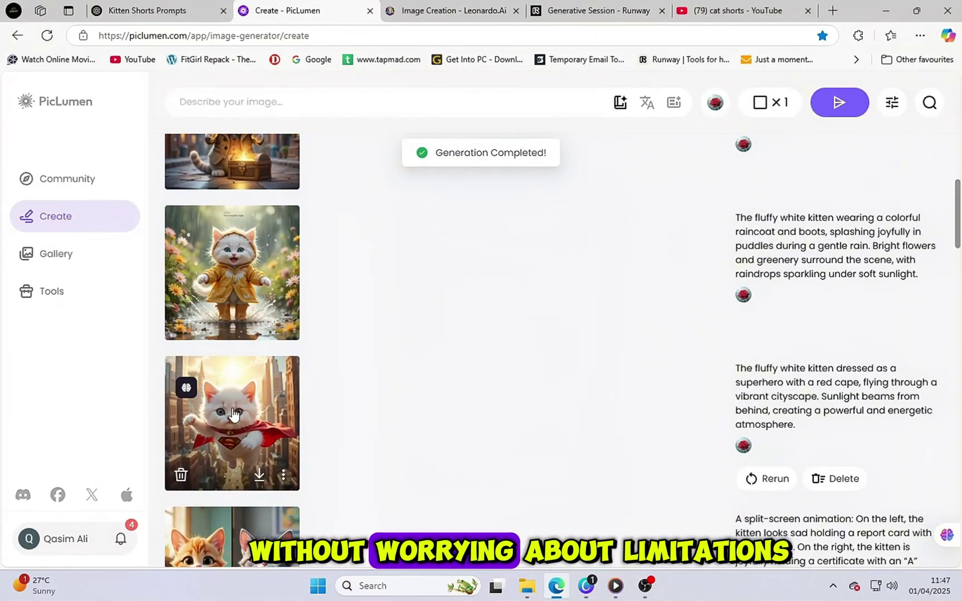
pyautogui.scroll(-3, 634, 157)
pyautogui.click(230, 393)
pyautogui.click(648, 95)
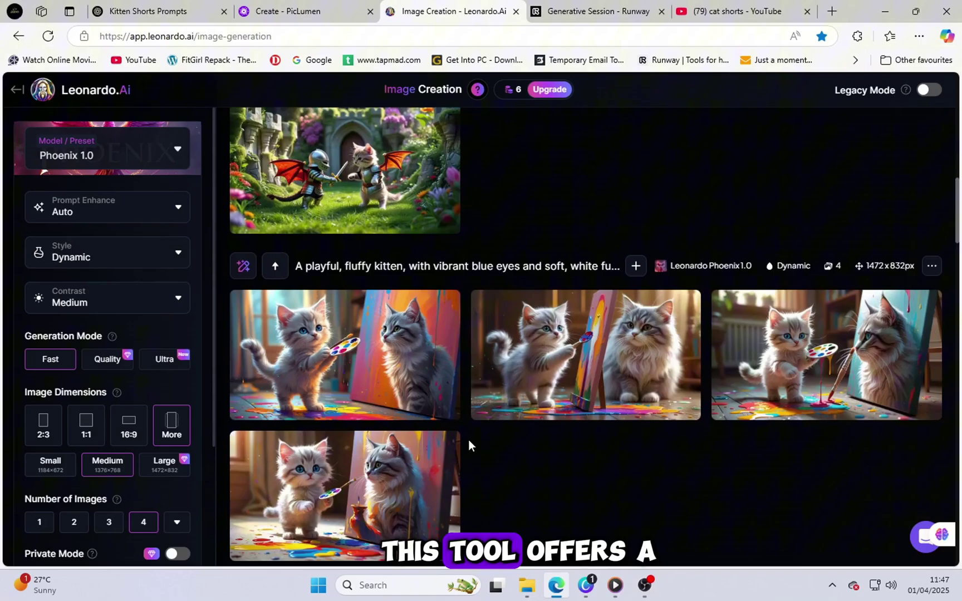
# - Browse the Leonardo.Ai raincoat kitten images at full size, up to the striped-raincoat one
pyautogui.scroll(-6, 439, 448)
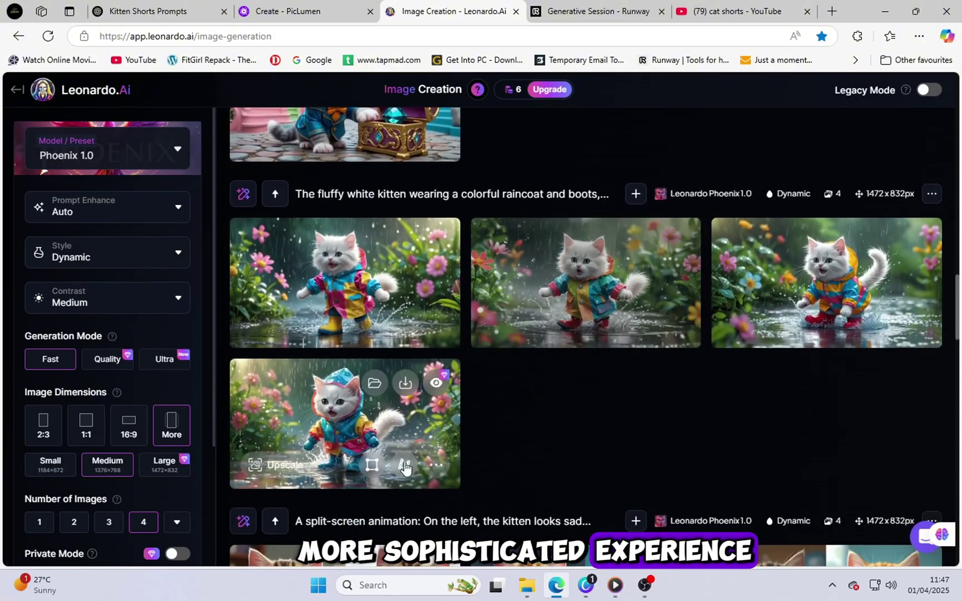
pyautogui.scroll(-3, 472, 462)
pyautogui.scroll(-3, 502, 463)
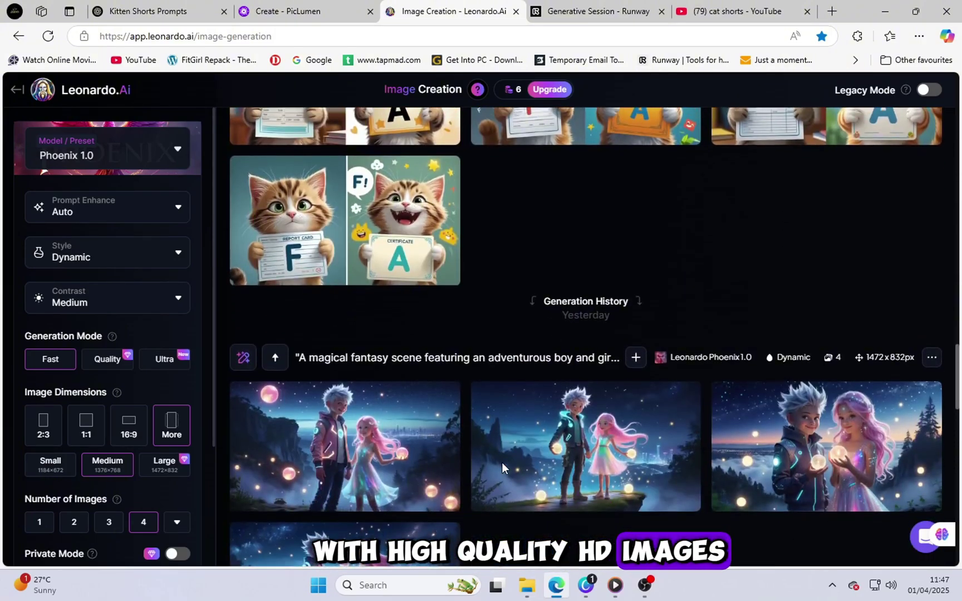
pyautogui.scroll(7, 502, 463)
pyautogui.click(354, 303)
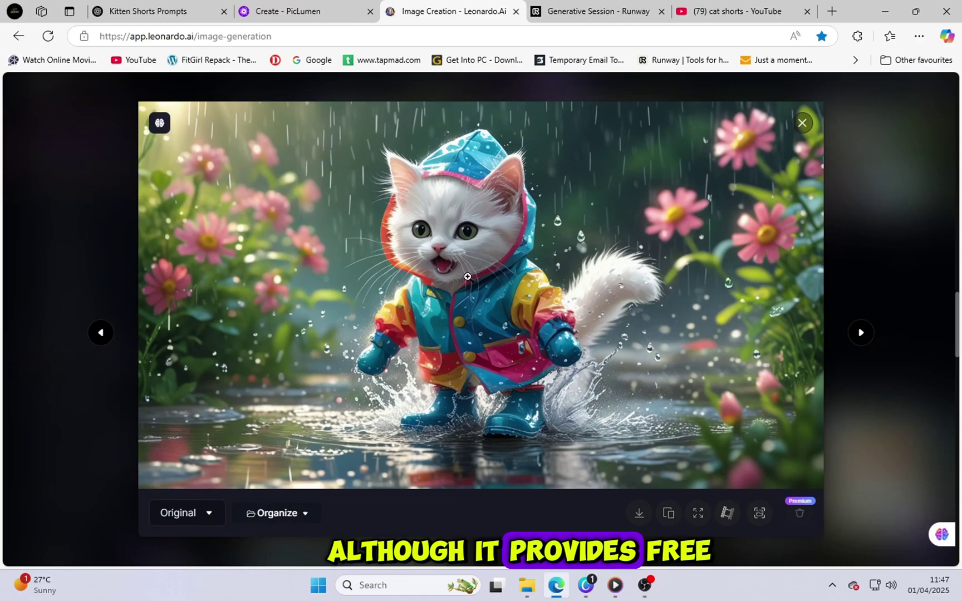
pyautogui.click(857, 332)
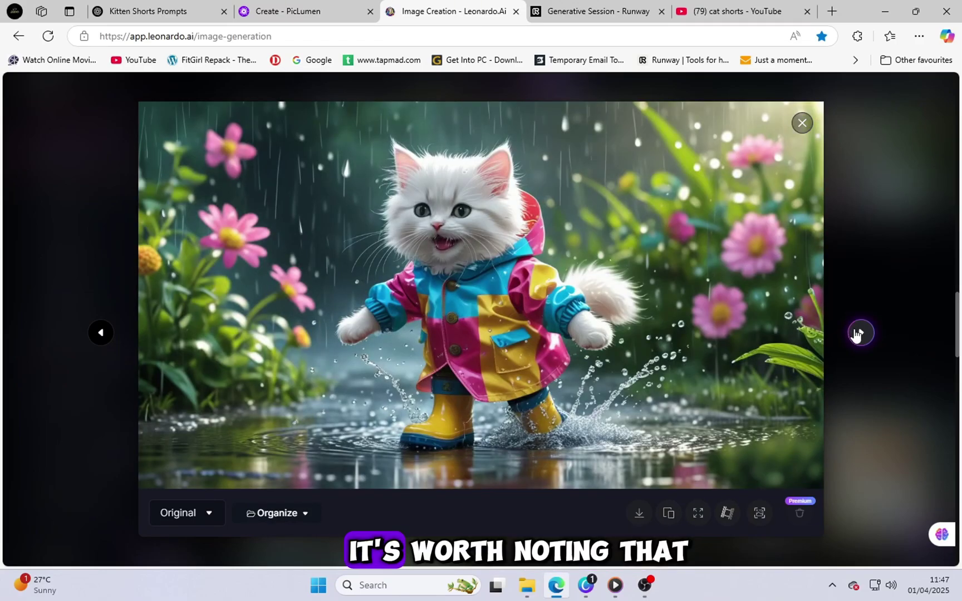
pyautogui.click(857, 334)
pyautogui.click(857, 334)
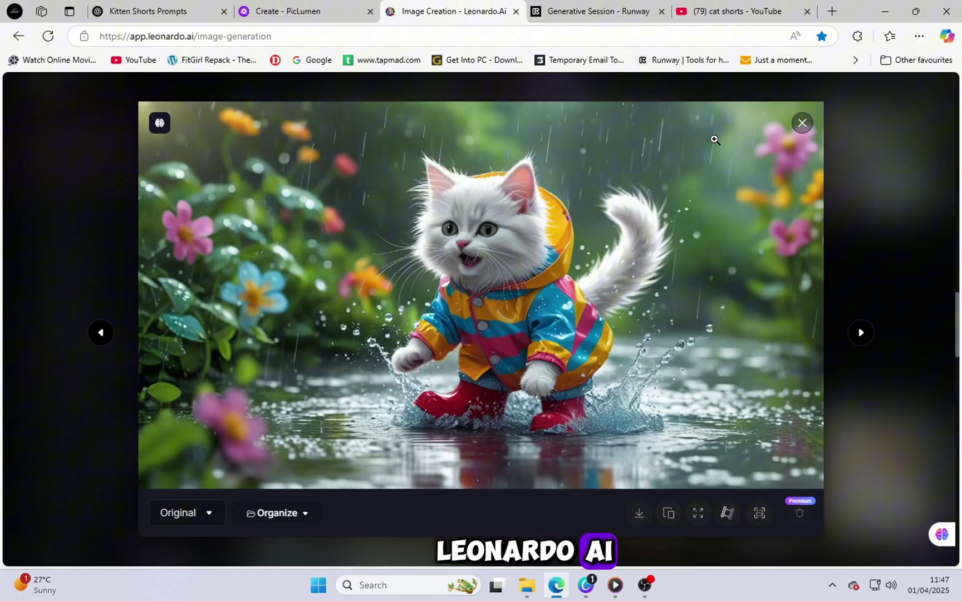
pyautogui.click(804, 133)
# - Browse the detective kitten images with hats and treasure chests
pyautogui.click(356, 195)
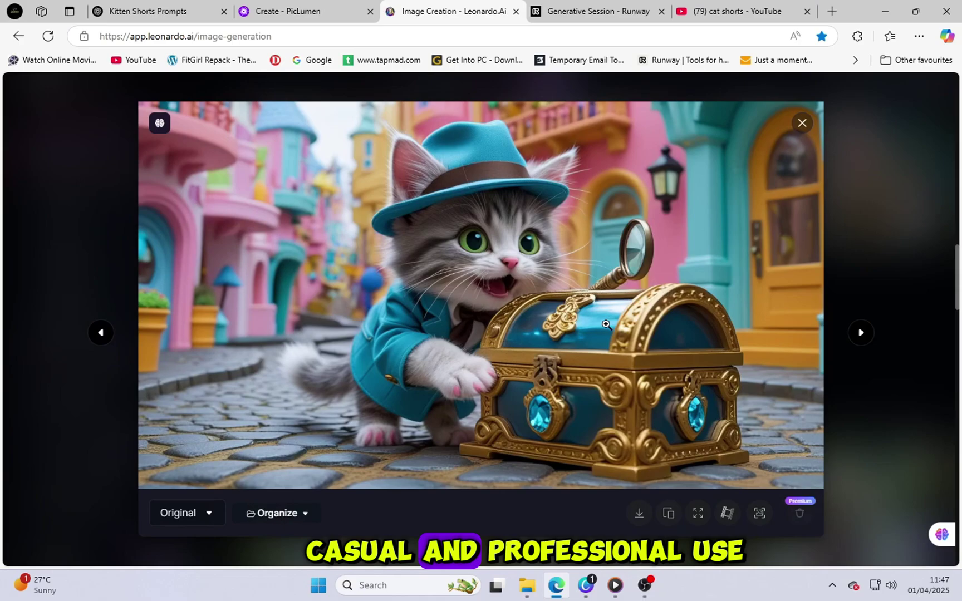
pyautogui.click(860, 334)
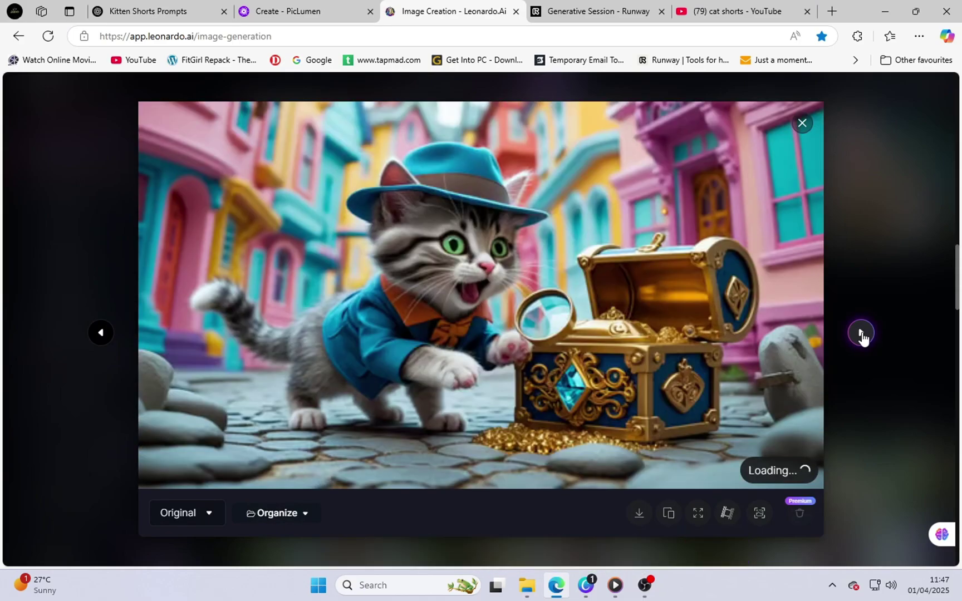
pyautogui.click(861, 333)
pyautogui.click(860, 333)
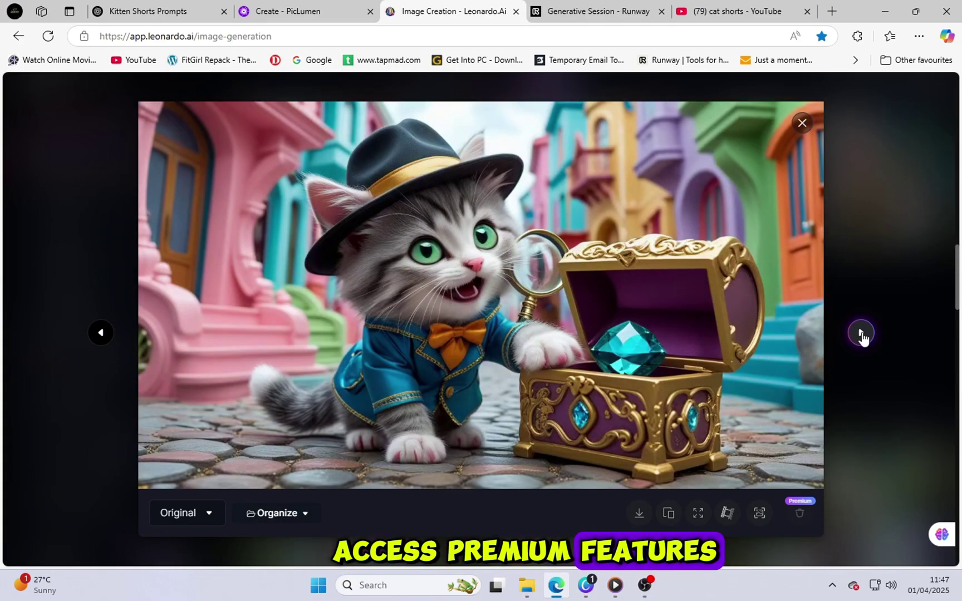
pyautogui.press('Escape')
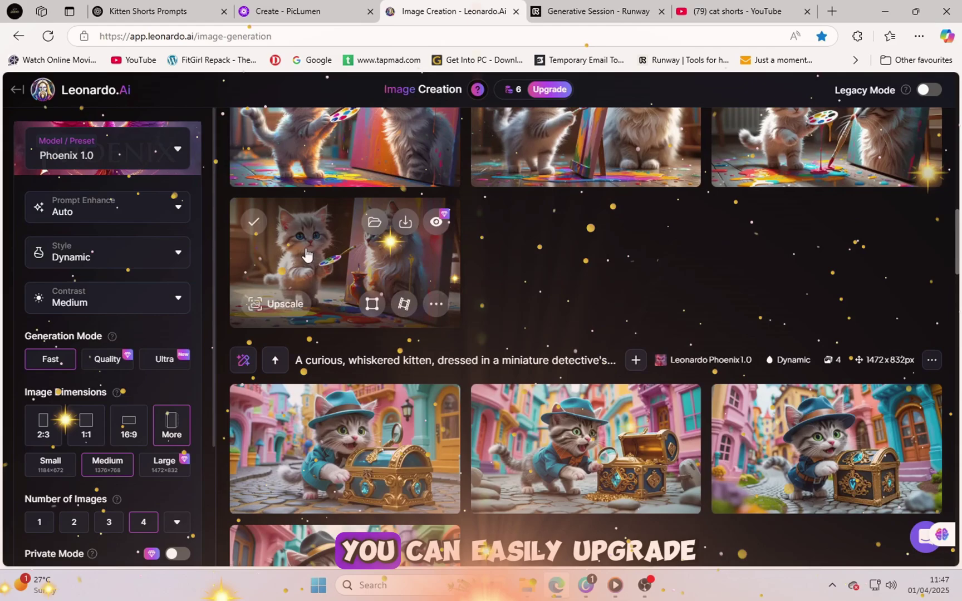
# - Browse the generated kitten painting images
pyautogui.click(306, 254)
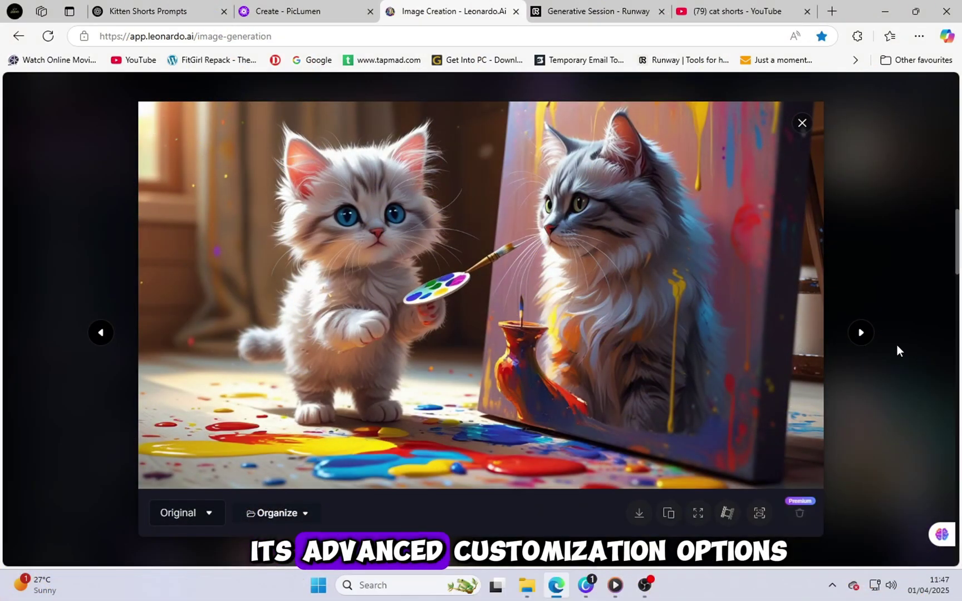
pyautogui.click(860, 333)
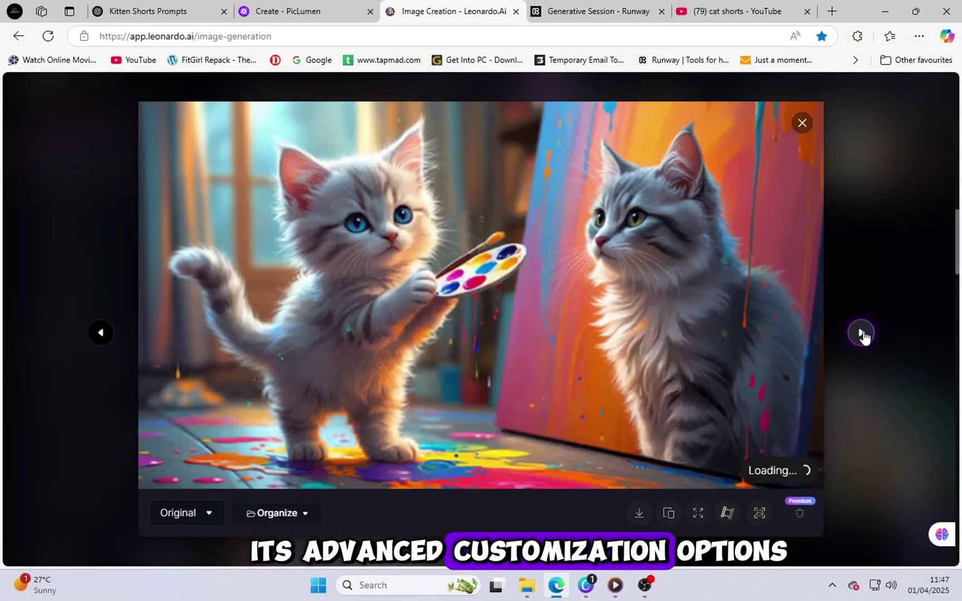
pyautogui.click(861, 333)
pyautogui.click(860, 333)
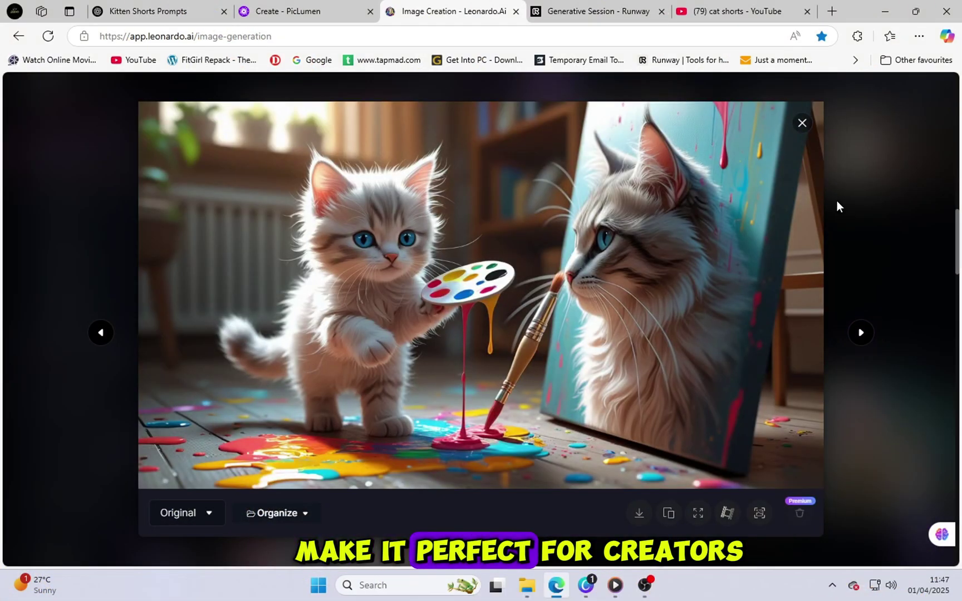
pyautogui.click(802, 123)
# - Browse the meadow images, ending on the kitten running with a puppy and rabbit
pyautogui.click(548, 362)
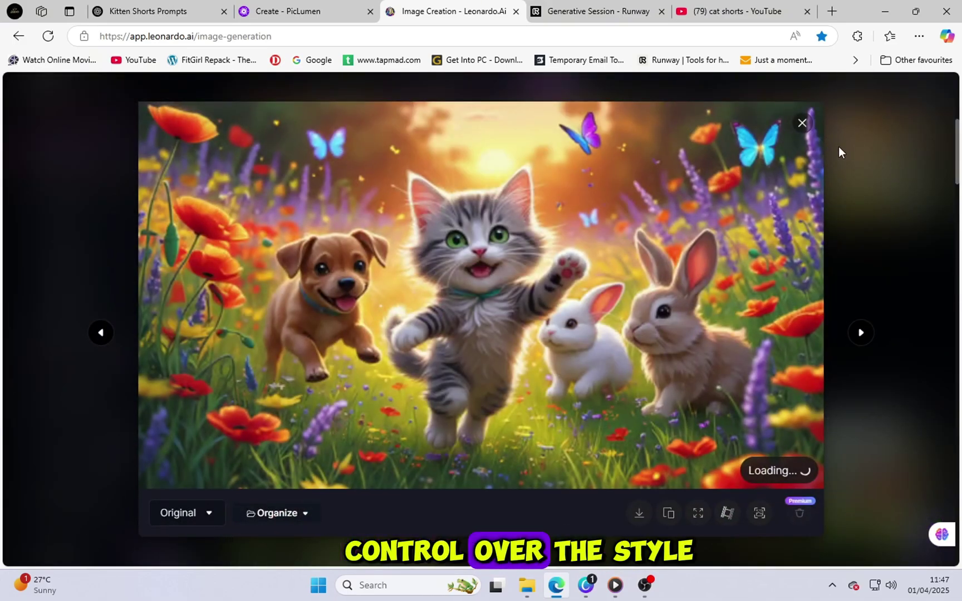
pyautogui.click(860, 334)
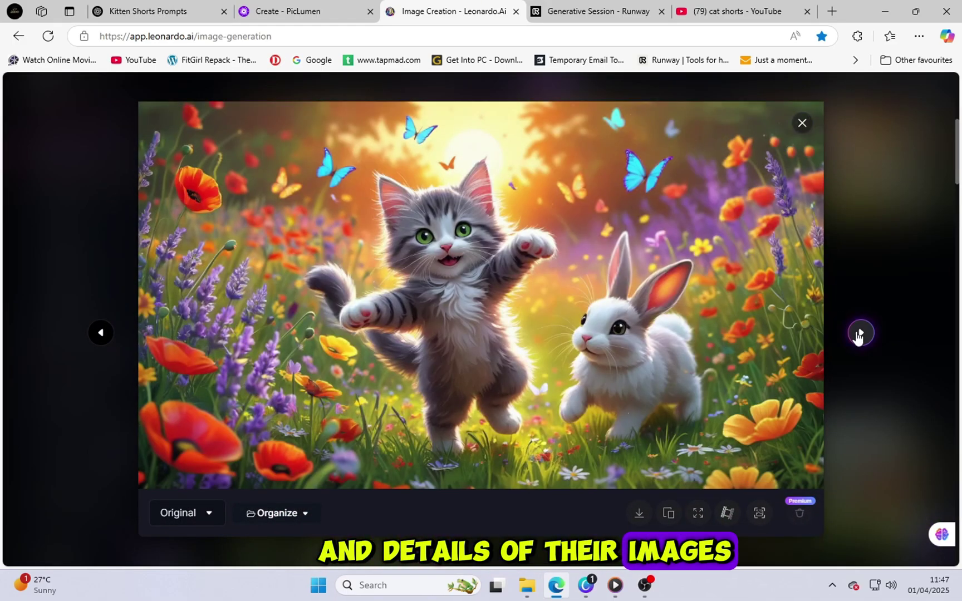
pyautogui.click(857, 336)
pyautogui.click(860, 334)
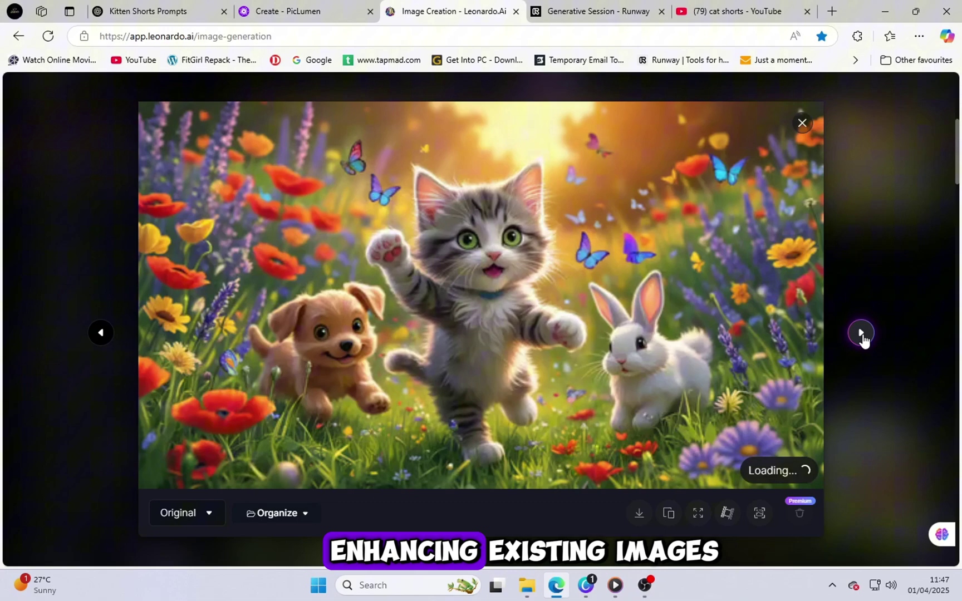
pyautogui.click(860, 336)
pyautogui.click(861, 334)
pyautogui.click(860, 334)
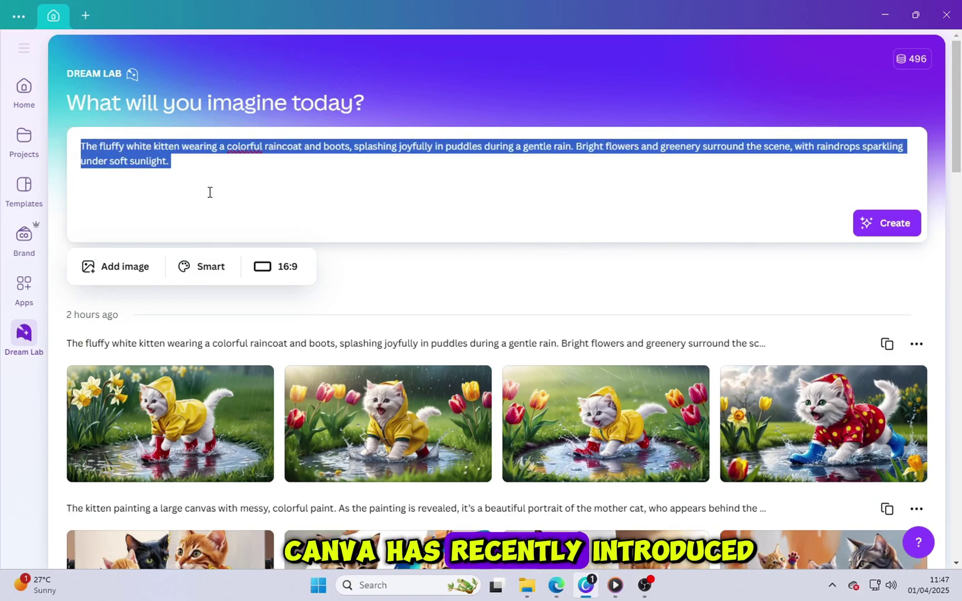
# - Generate Dream Lab images from the mother-cat painting prompt and preview a raincoat kitten image
pyautogui.click(220, 262)
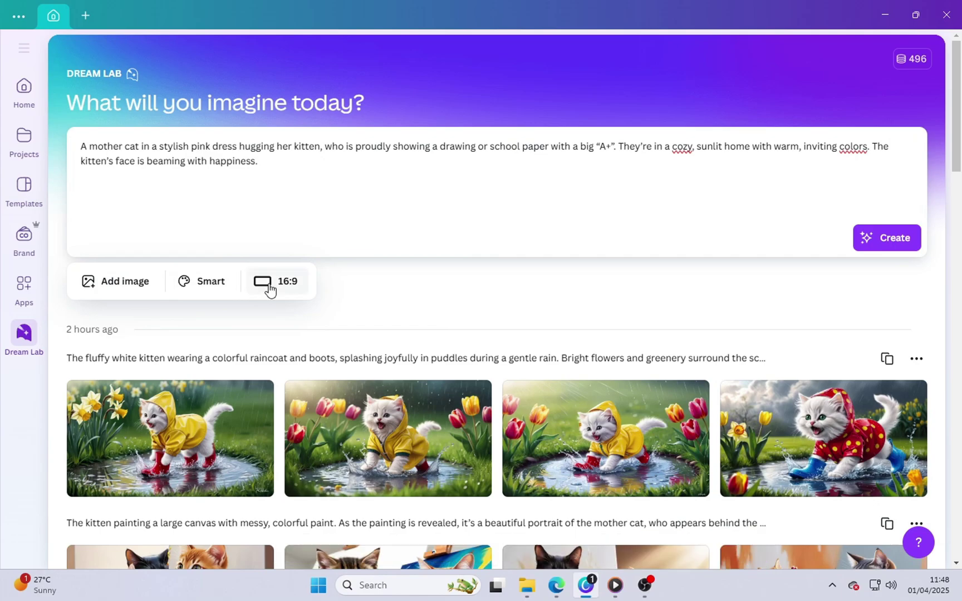
pyautogui.click(887, 248)
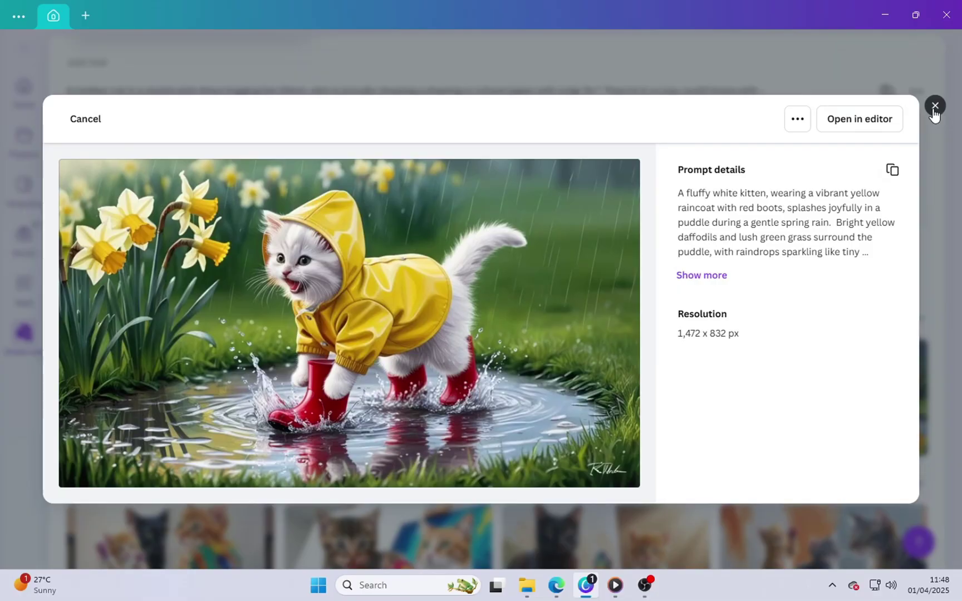
pyautogui.click(936, 105)
pyautogui.click(564, 391)
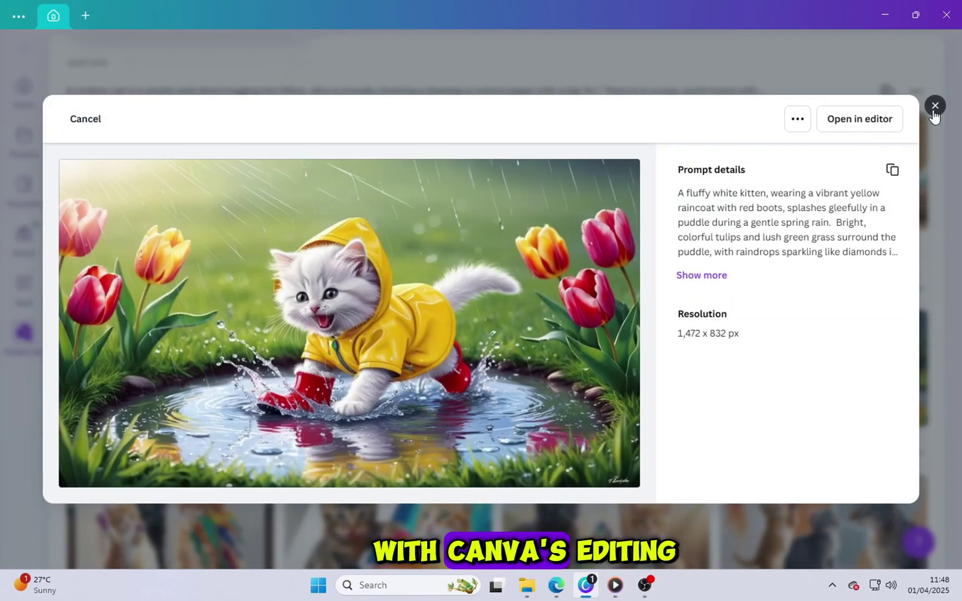
# - Preview the first, third and fourth mother cat images in Dream Lab
pyautogui.click(934, 107)
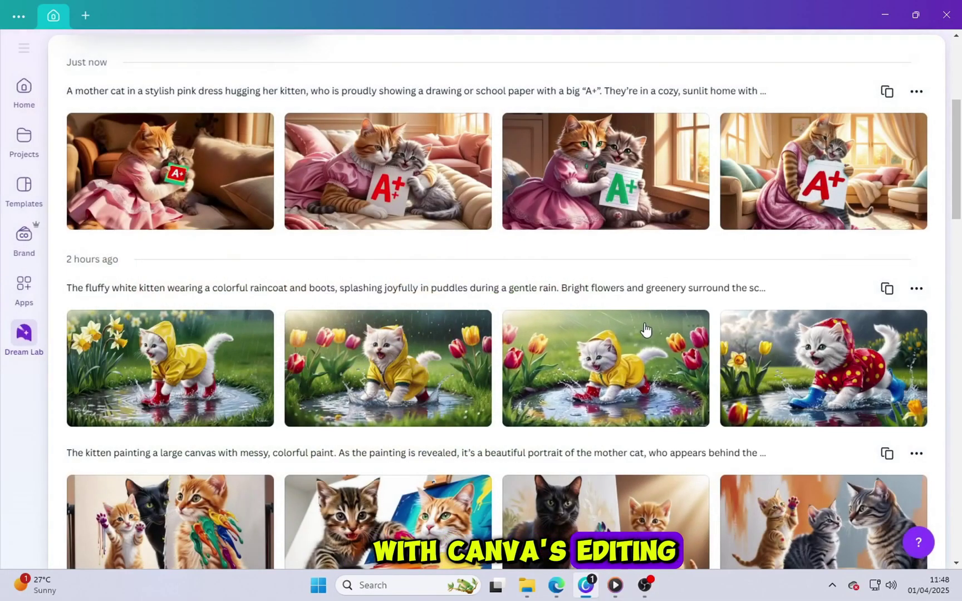
pyautogui.scroll(4, 541, 357)
pyautogui.click(177, 369)
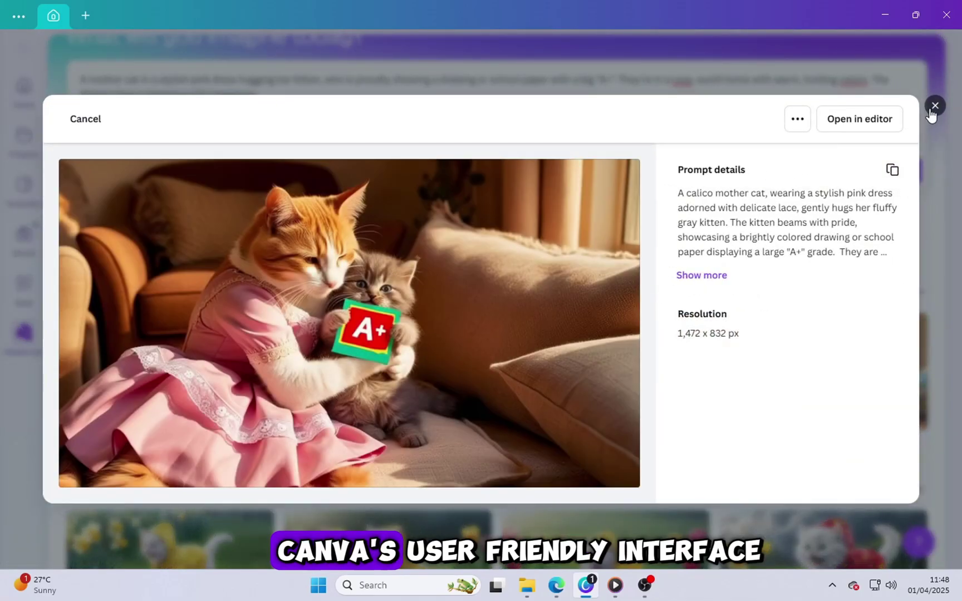
pyautogui.click(933, 107)
pyautogui.click(606, 373)
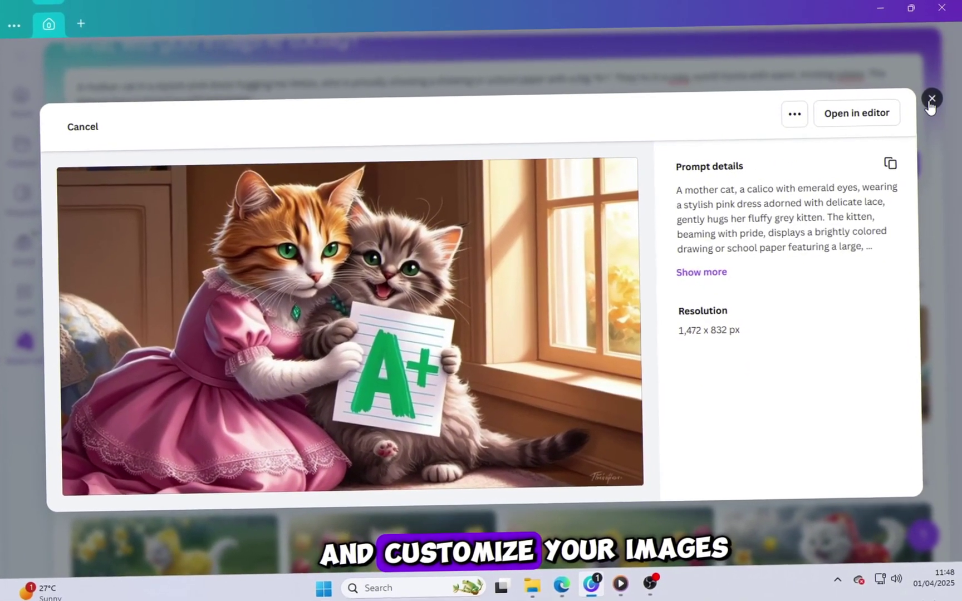
pyautogui.click(951, 118)
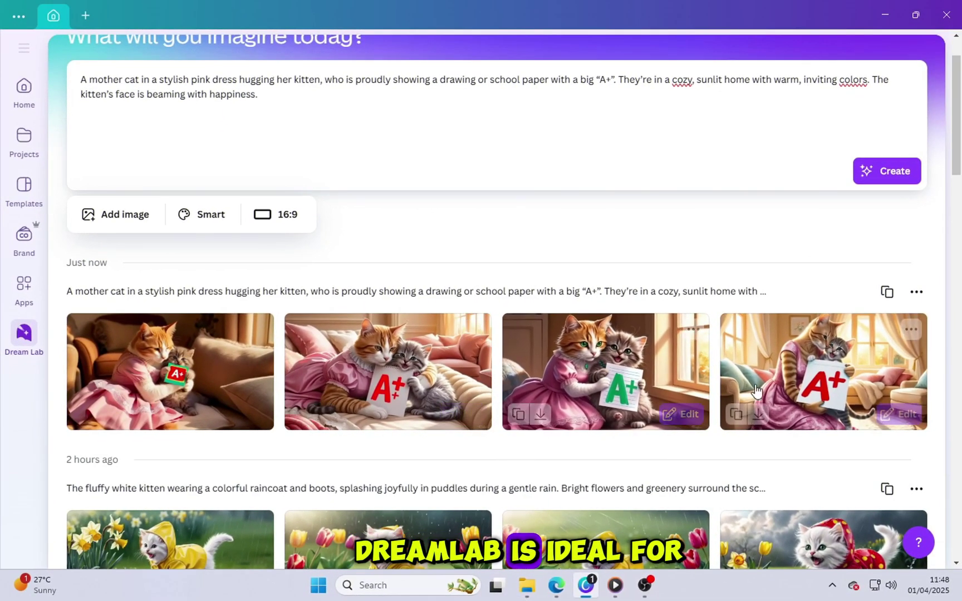
pyautogui.click(797, 373)
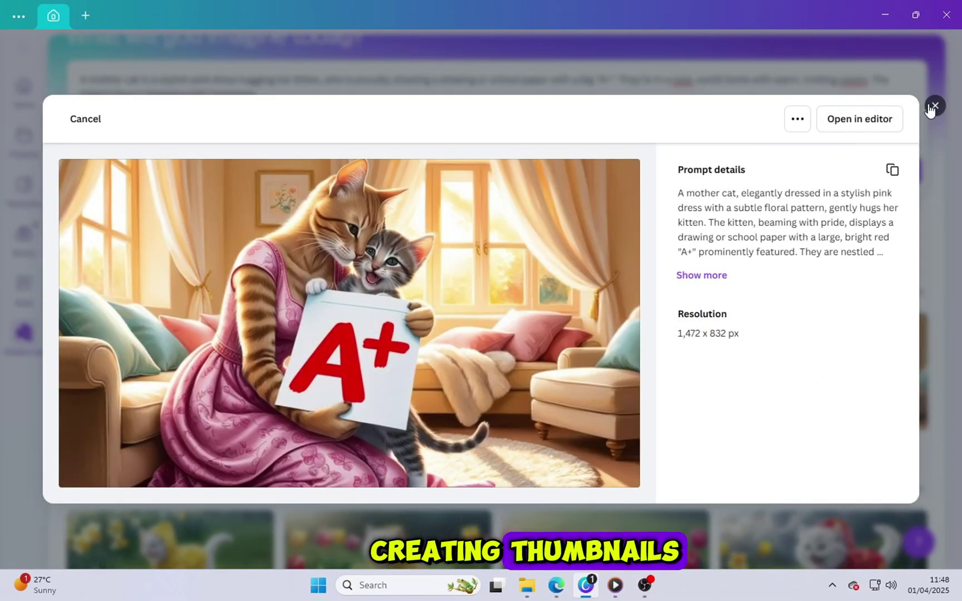
pyautogui.click(933, 105)
# - Preview the second knight kitten and the kitten, puppy and bunny meadow images
pyautogui.scroll(1, 445, 267)
pyautogui.scroll(-3, 401, 333)
pyautogui.scroll(-5, 400, 400)
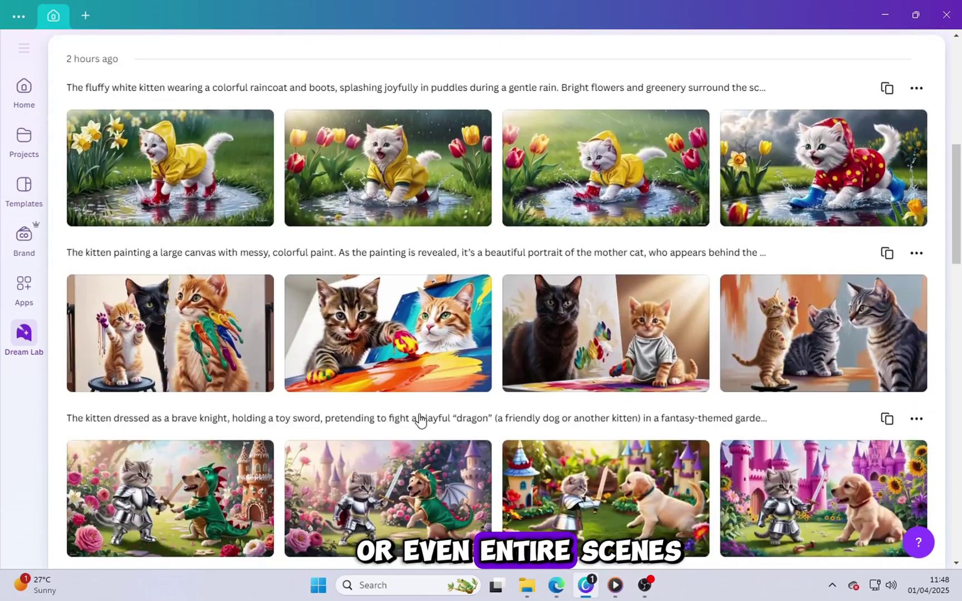
pyautogui.scroll(-2, 417, 422)
pyautogui.click(423, 401)
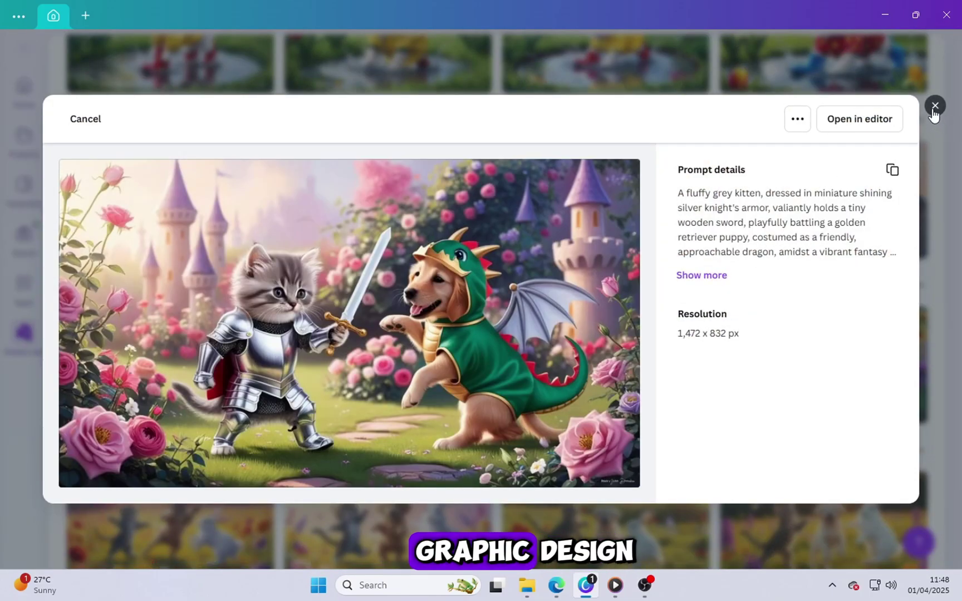
pyautogui.click(934, 105)
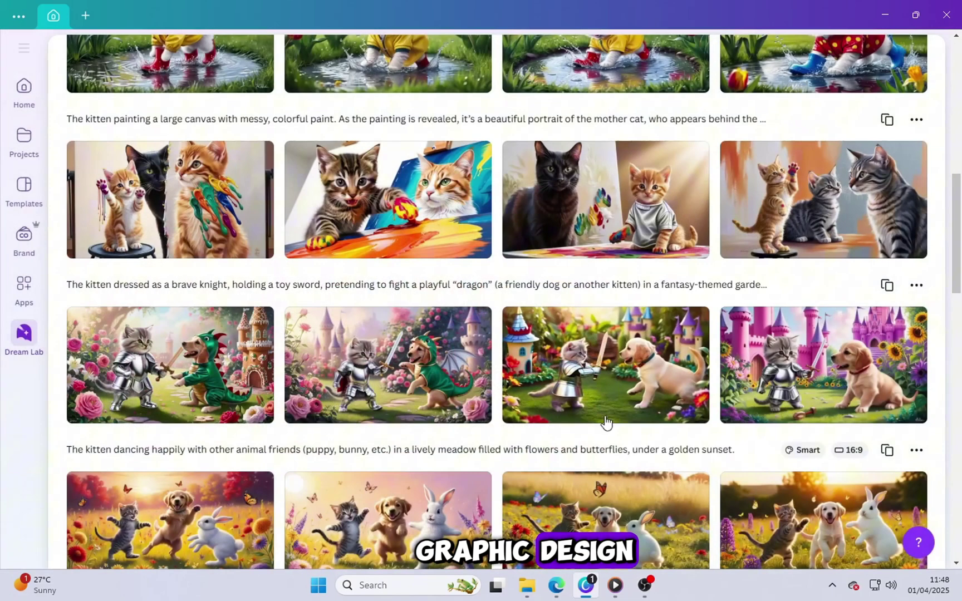
pyautogui.click(585, 515)
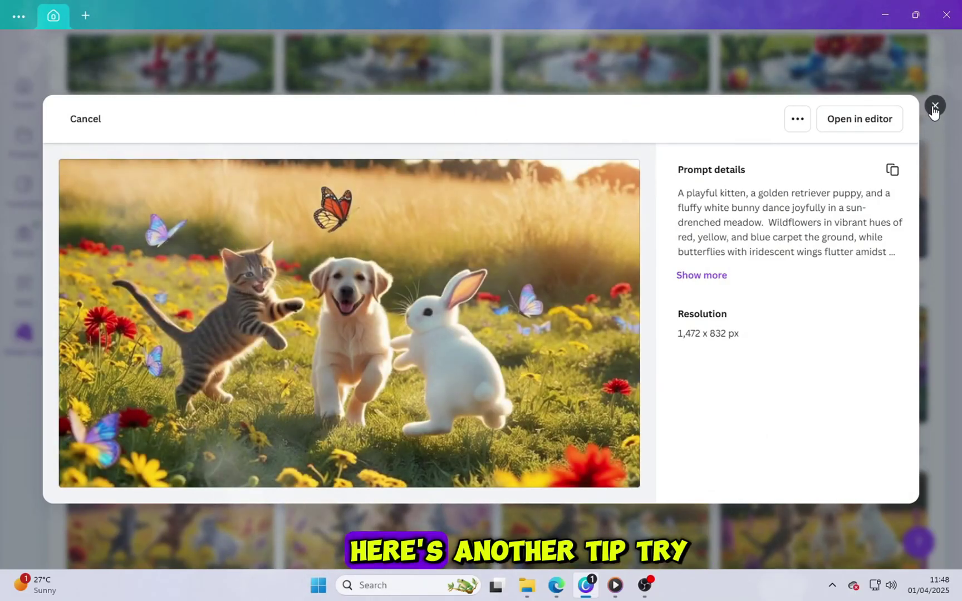
pyautogui.click(934, 105)
pyautogui.scroll(-4, 517, 409)
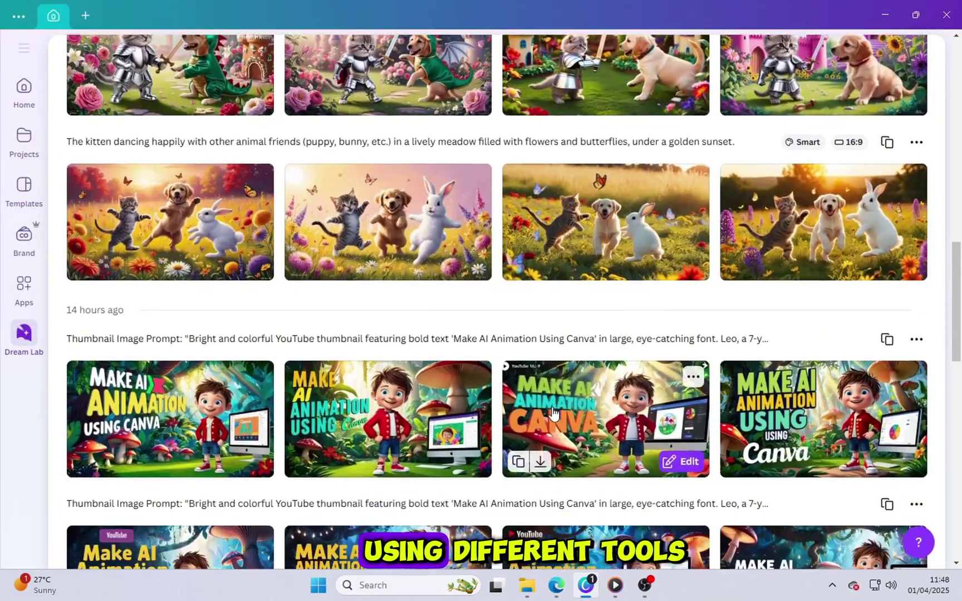
pyautogui.scroll(3, 516, 409)
pyautogui.scroll(10, 516, 408)
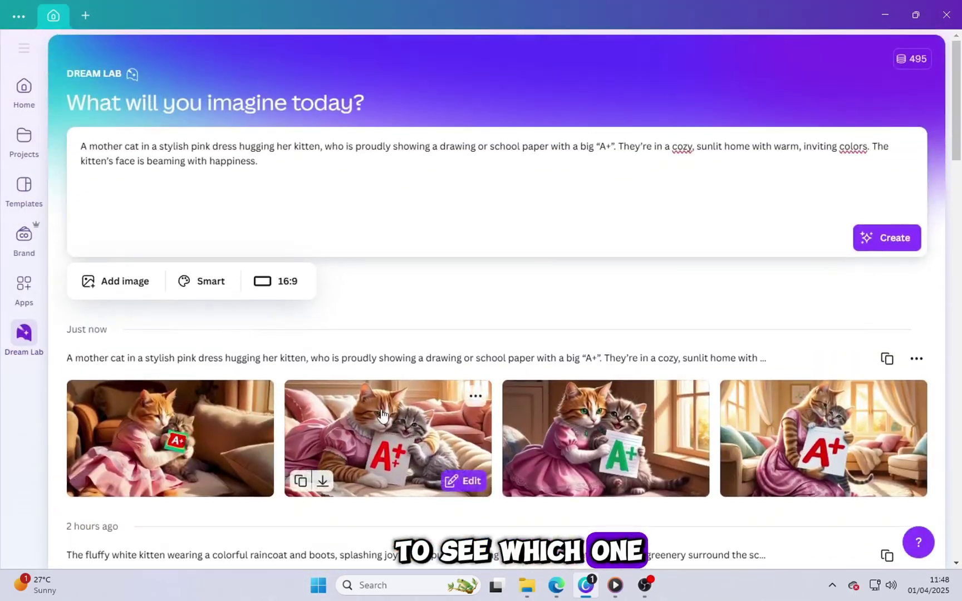
# - Switch to the PicLumen results and open the chef kitten image in full view
pyautogui.click(556, 585)
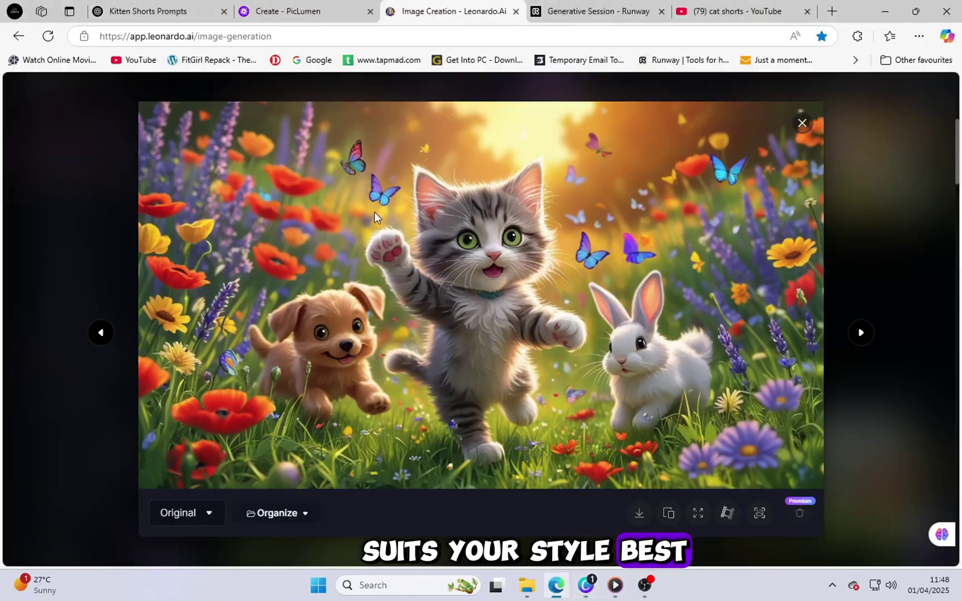
pyautogui.click(315, 11)
pyautogui.scroll(-4, 365, 332)
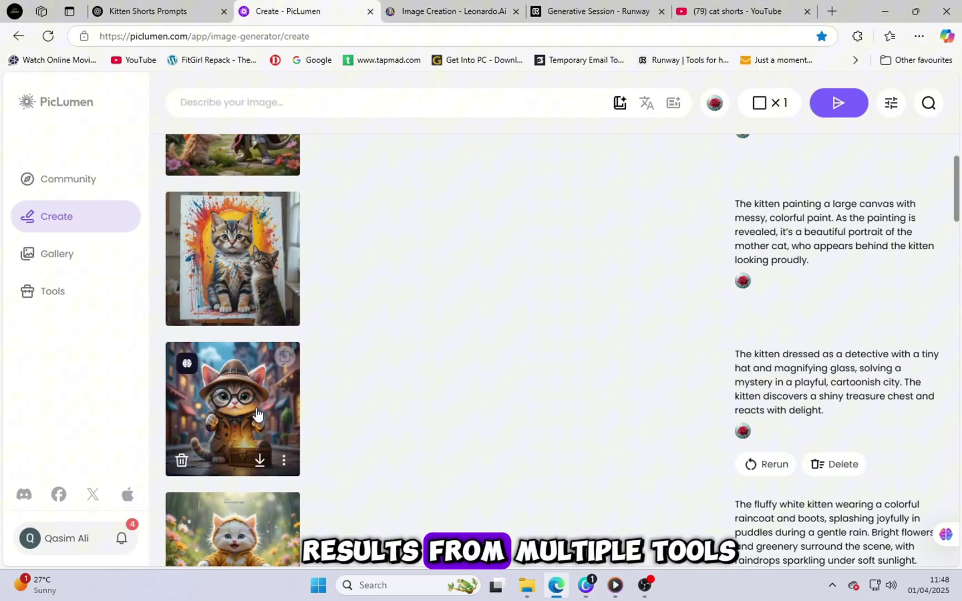
pyautogui.scroll(-4, 278, 369)
pyautogui.scroll(-4, 289, 423)
pyautogui.scroll(-3, 217, 324)
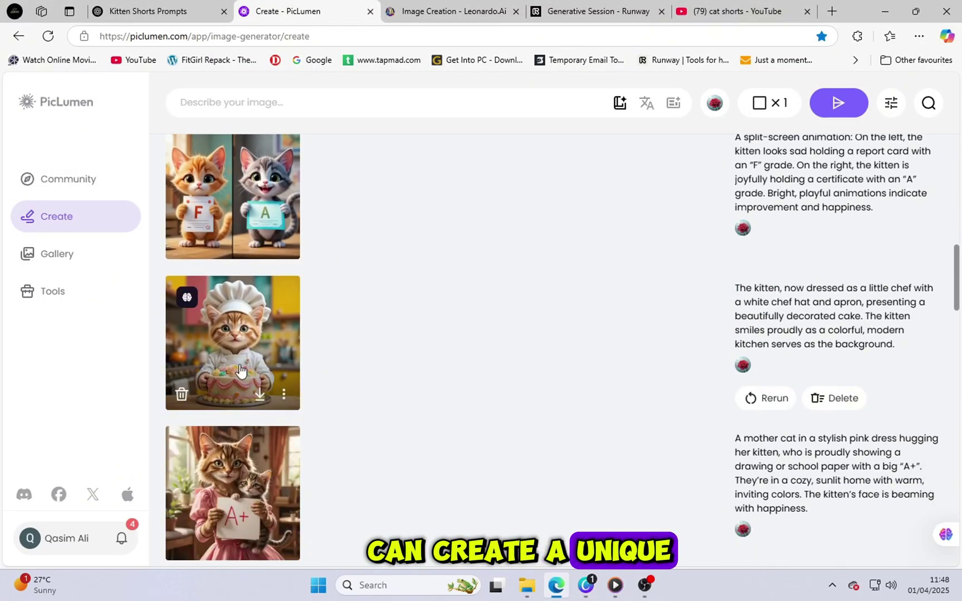
pyautogui.click(217, 324)
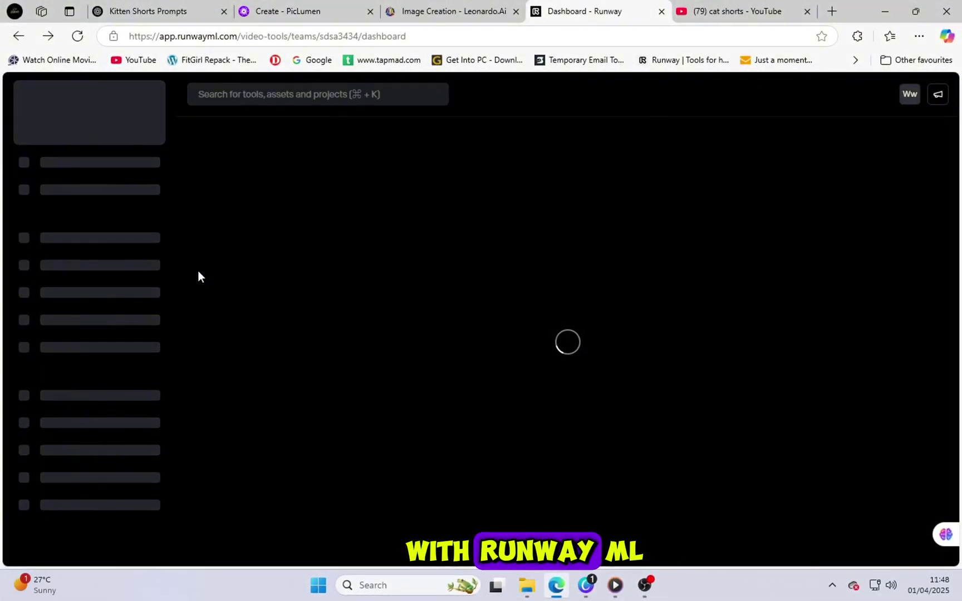
# - Scroll through Runway's tool cards: Generate Videos, Animate Characters and Generate Images
pyautogui.scroll(-1, 112, 396)
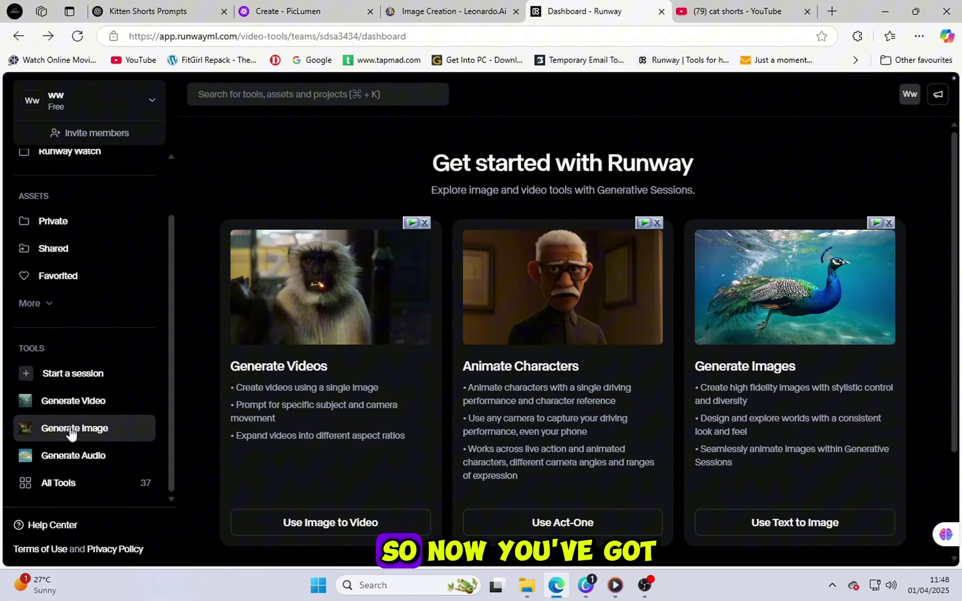
pyautogui.scroll(1, 84, 384)
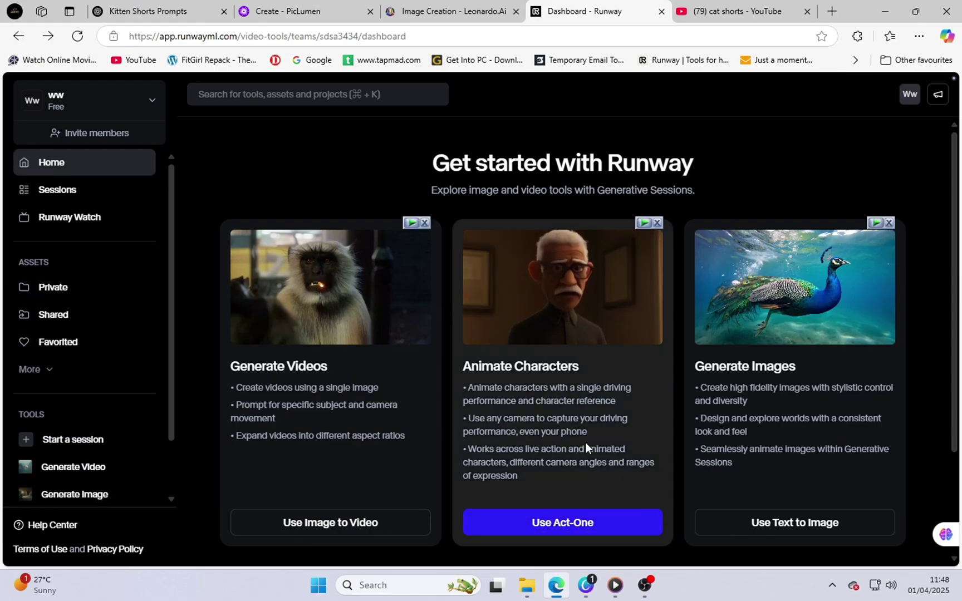
pyautogui.scroll(-3, 627, 462)
pyautogui.scroll(3, 634, 466)
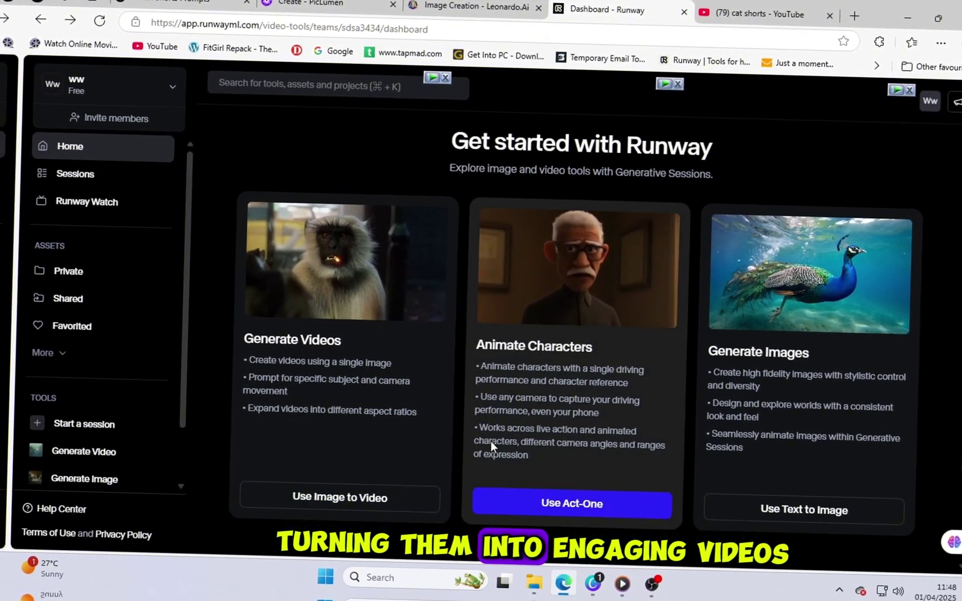
pyautogui.scroll(-3, 442, 431)
pyautogui.scroll(3, 445, 390)
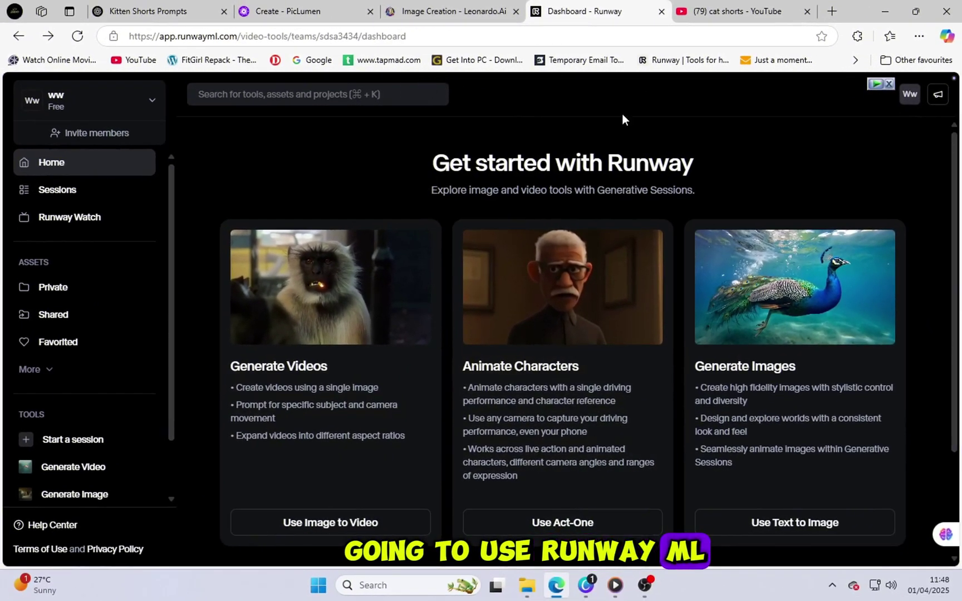
pyautogui.scroll(-3, 590, 384)
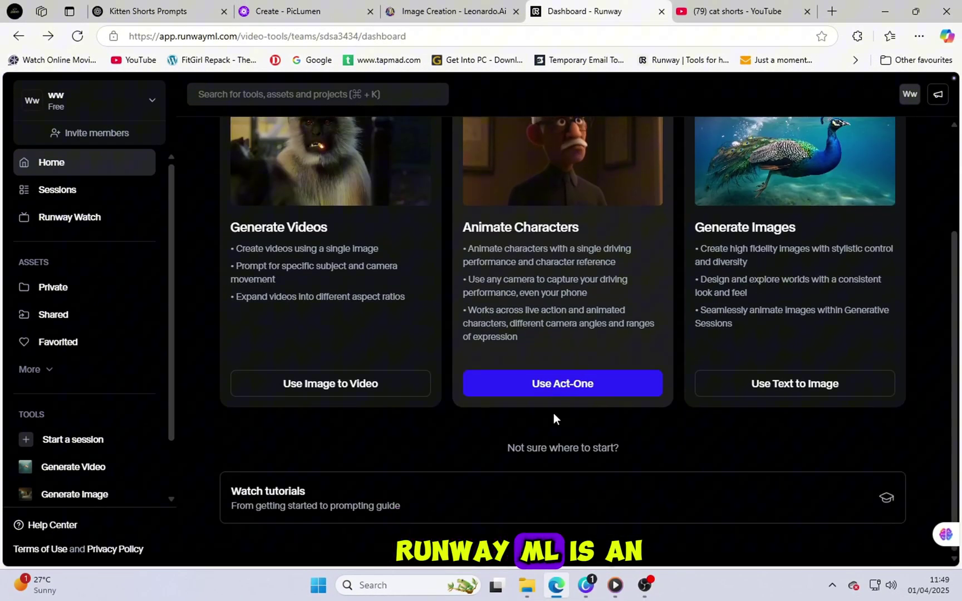
pyautogui.scroll(1, 349, 339)
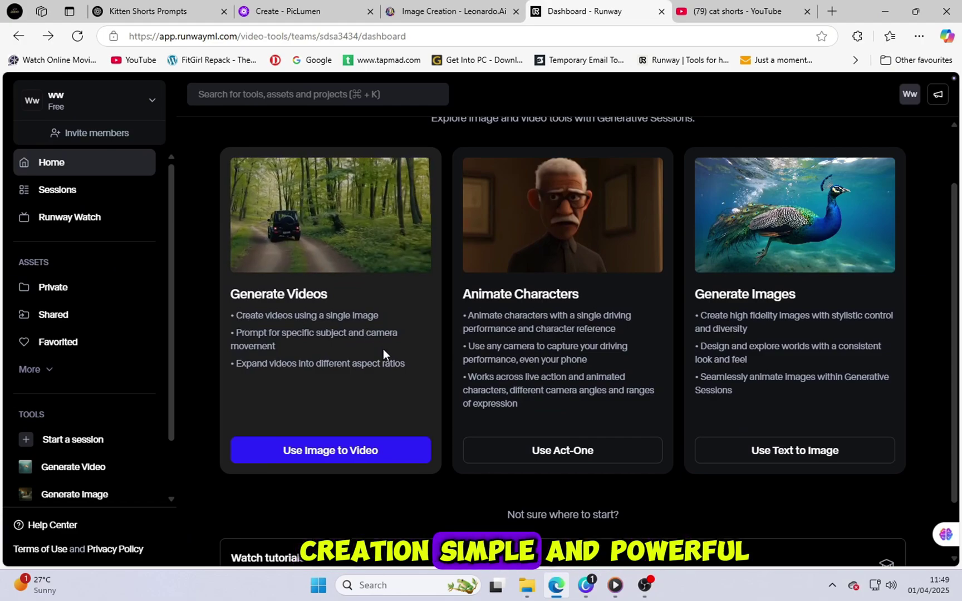
# - Start a new Runway video session and upload the kitten image named 1
pyautogui.click(93, 466)
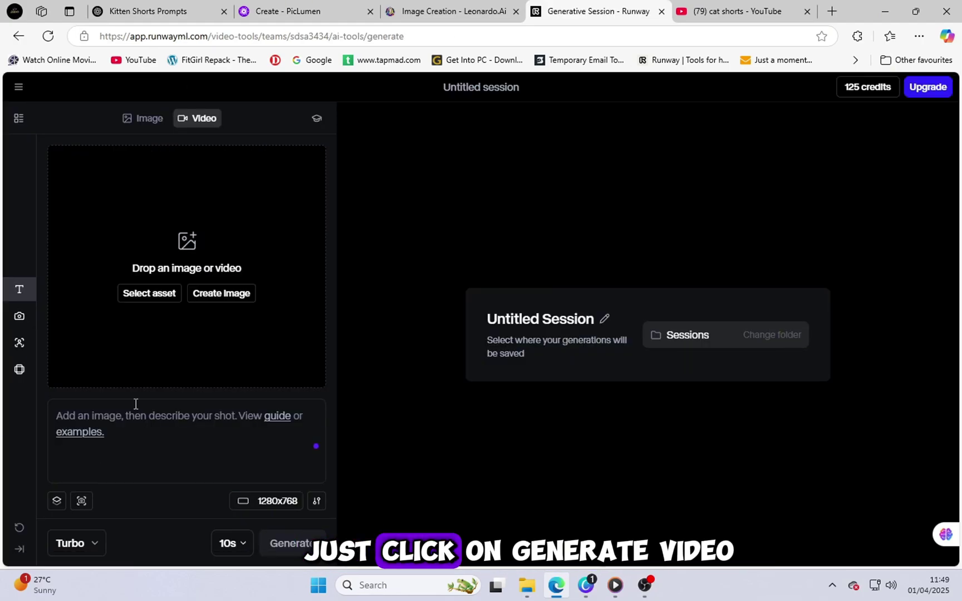
pyautogui.click(184, 340)
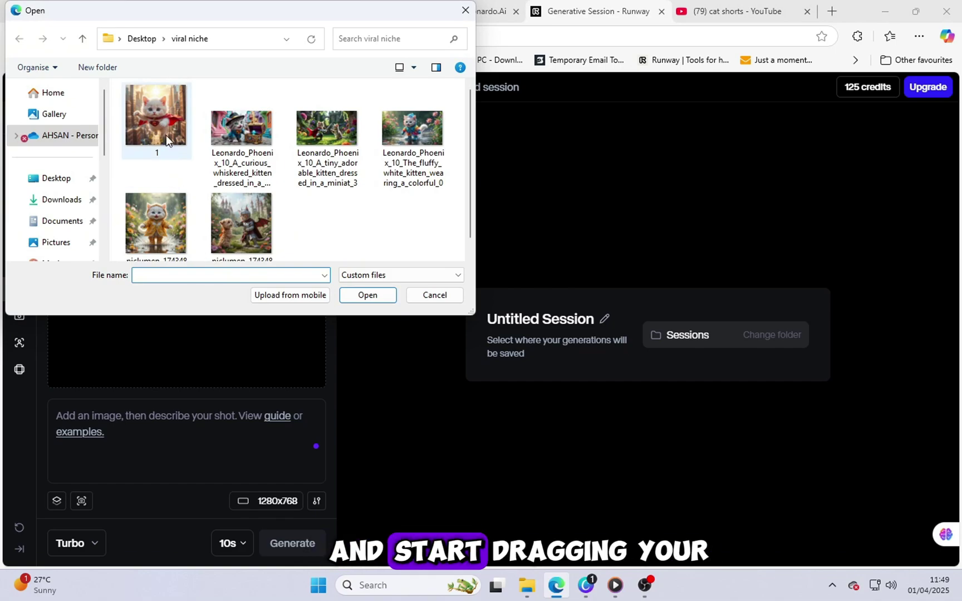
pyautogui.doubleClick(165, 136)
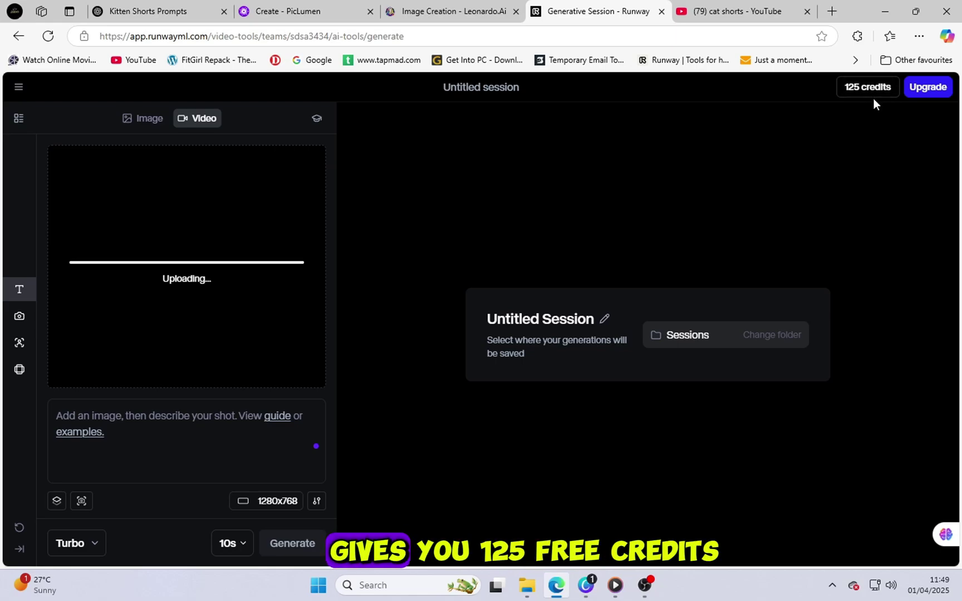
# - Crop the superhero kitten to landscape 1280x768 and generate a 5-second video
pyautogui.click(104, 493)
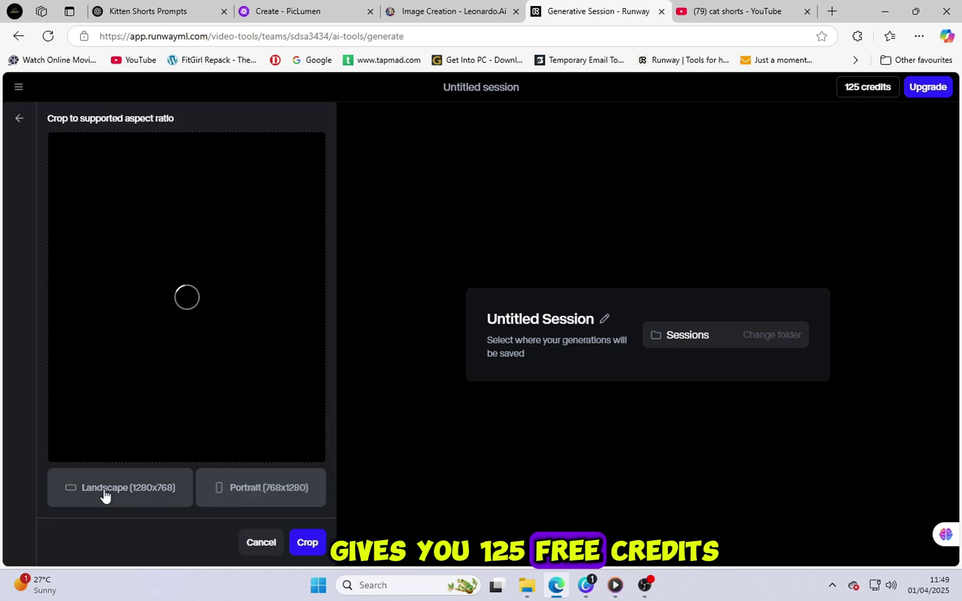
pyautogui.click(310, 547)
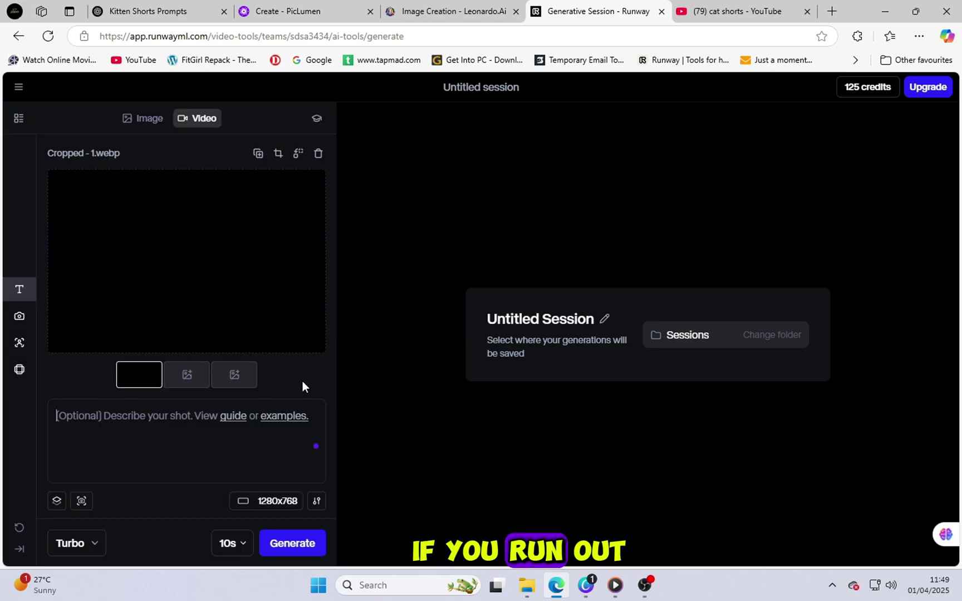
pyautogui.click(240, 537)
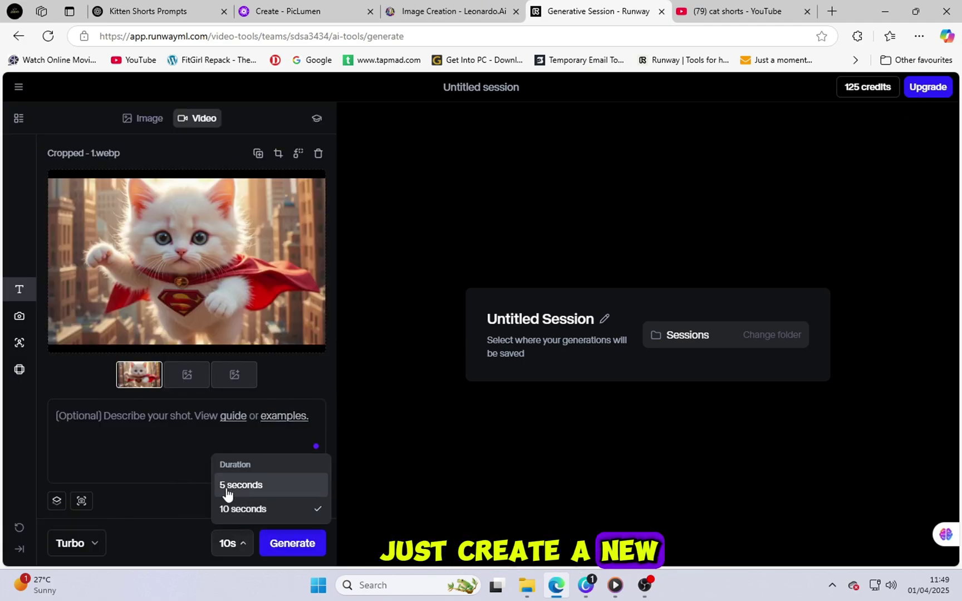
pyautogui.click(228, 486)
pyautogui.click(294, 545)
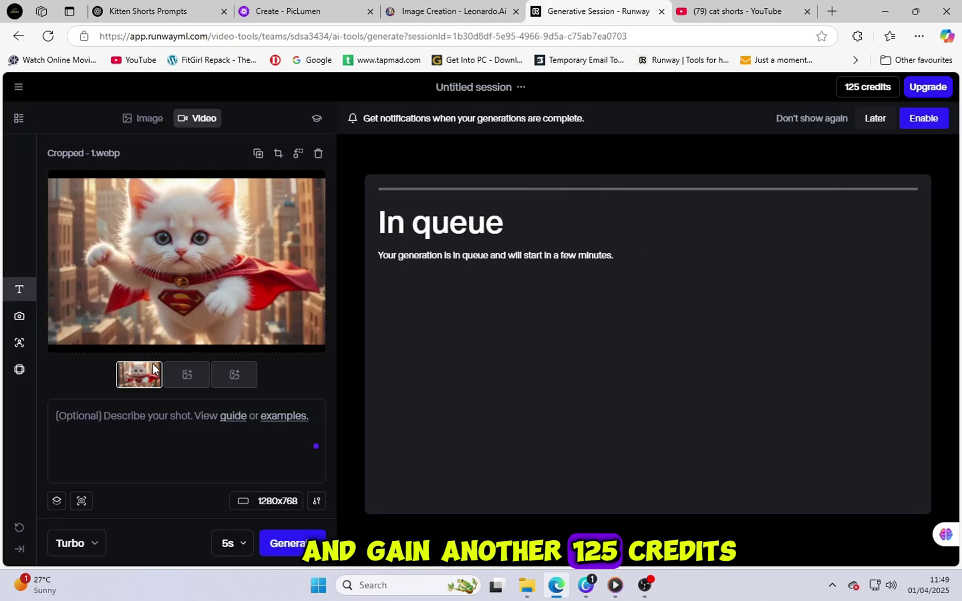
# - Swap in the curious detective kitten image and start generating its video
pyautogui.click(146, 361)
pyautogui.click(279, 363)
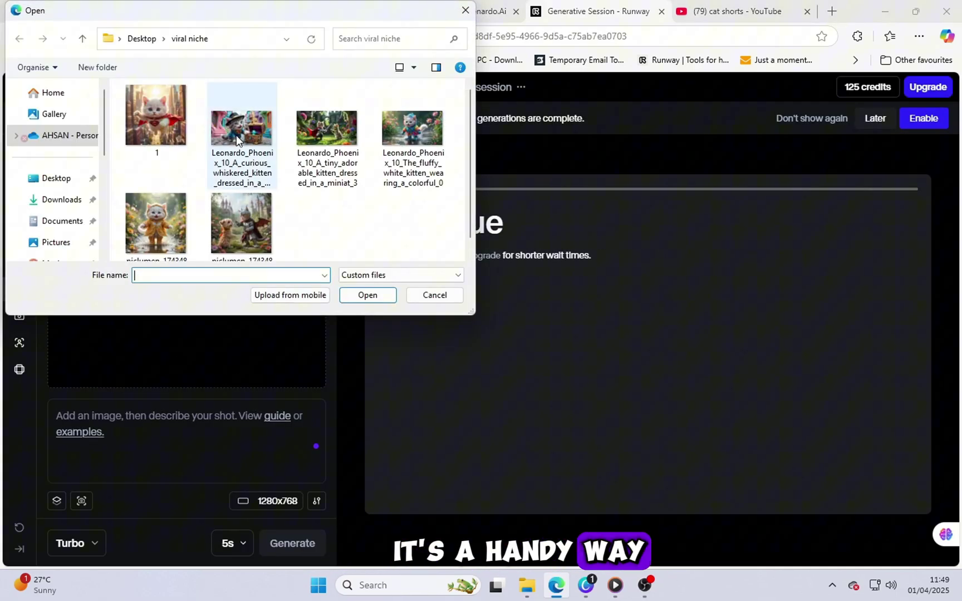
pyautogui.doubleClick(236, 135)
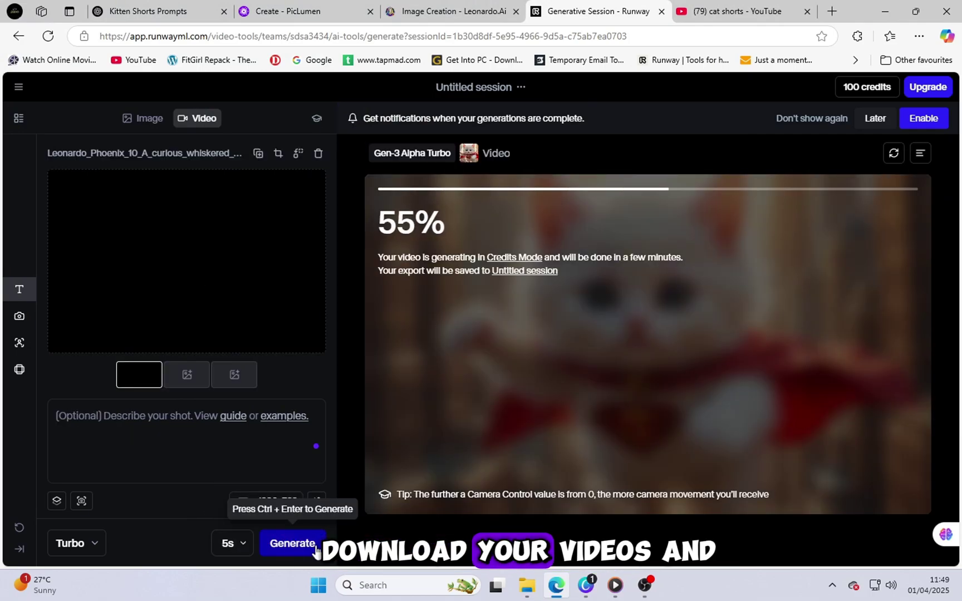
pyautogui.click(307, 545)
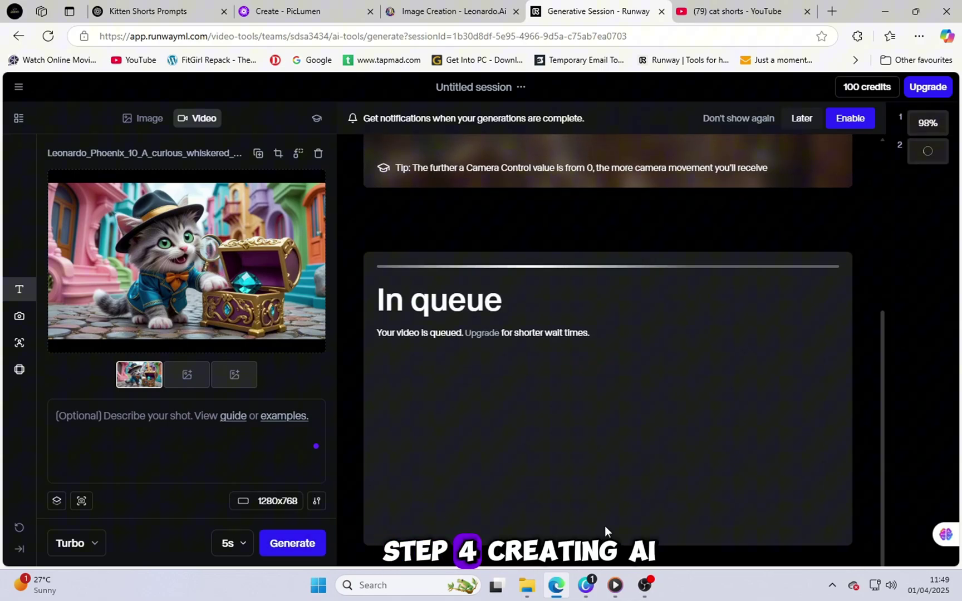
# - Play the finished 5-second superhero kitten video
pyautogui.click(170, 425)
pyautogui.scroll(5, 494, 356)
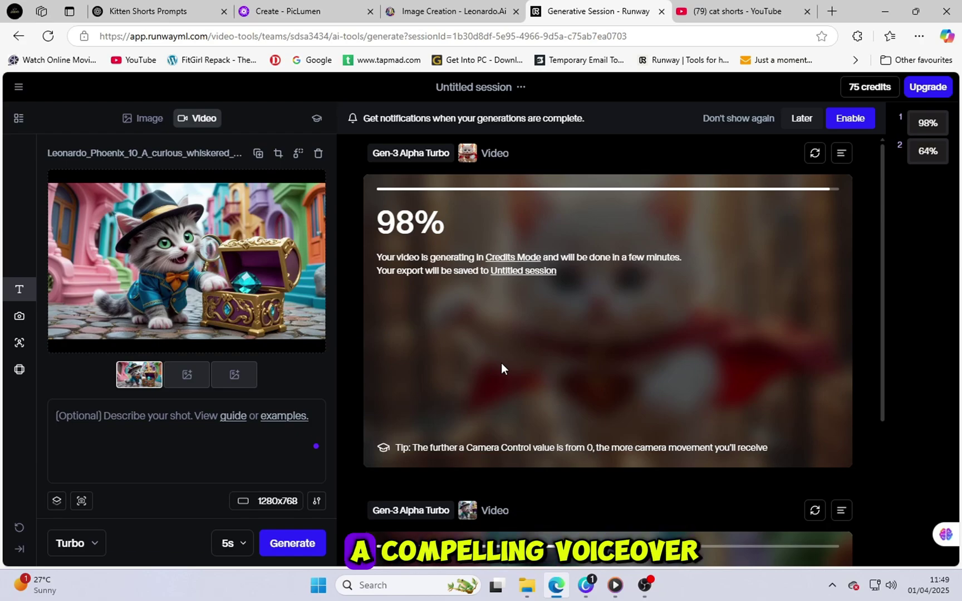
pyautogui.click(380, 436)
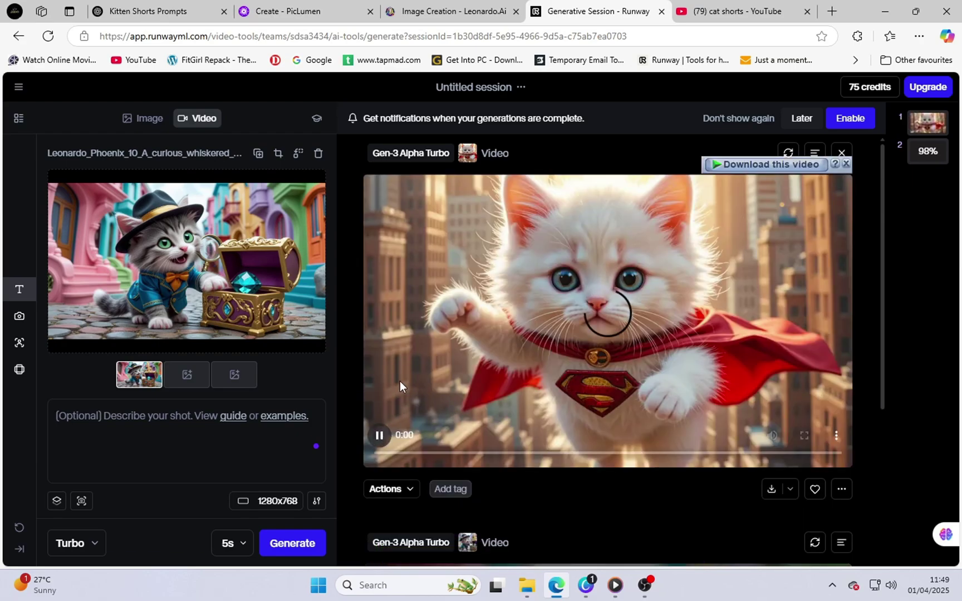
pyautogui.scroll(-4, 489, 420)
pyautogui.scroll(-2, 442, 440)
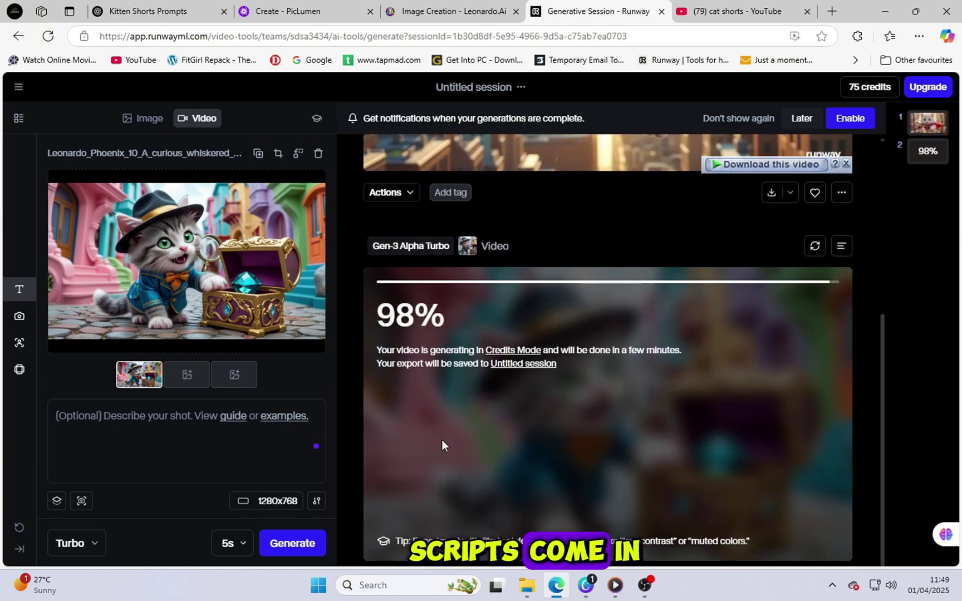
pyautogui.scroll(6, 440, 418)
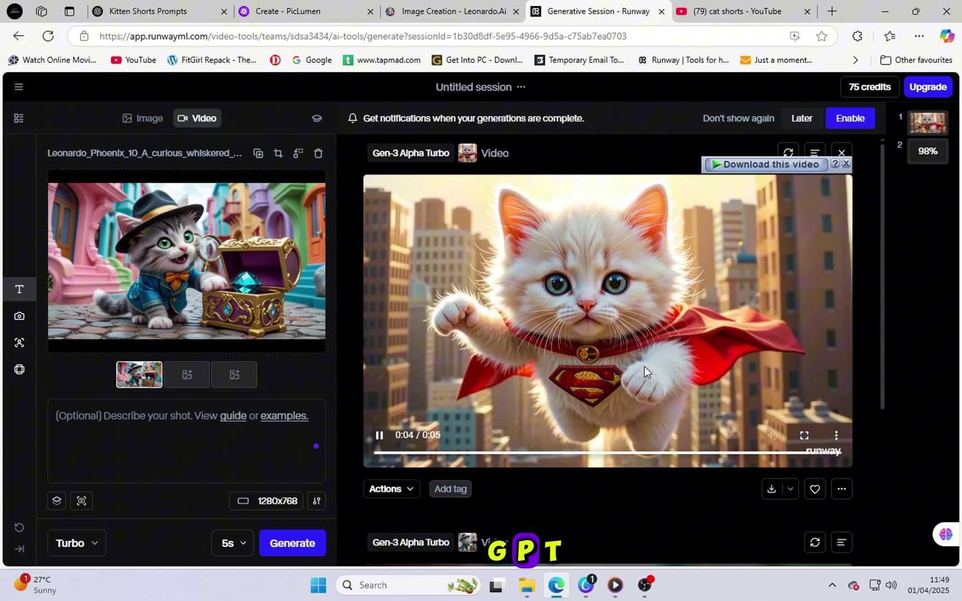
# - Scroll the Kitten Shorts Prompts chat down to the voice scripts
pyautogui.click(167, 11)
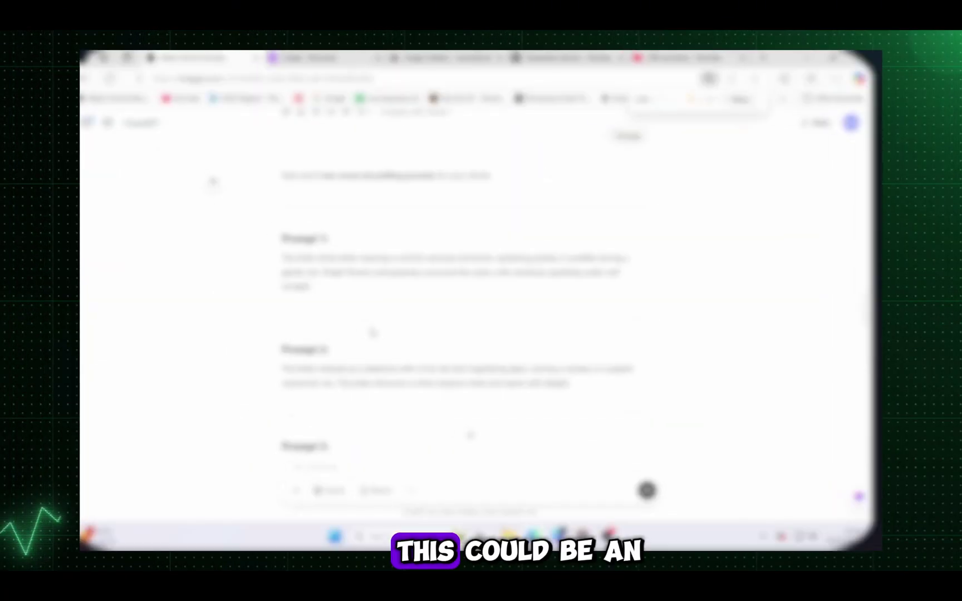
pyautogui.scroll(-12, 373, 332)
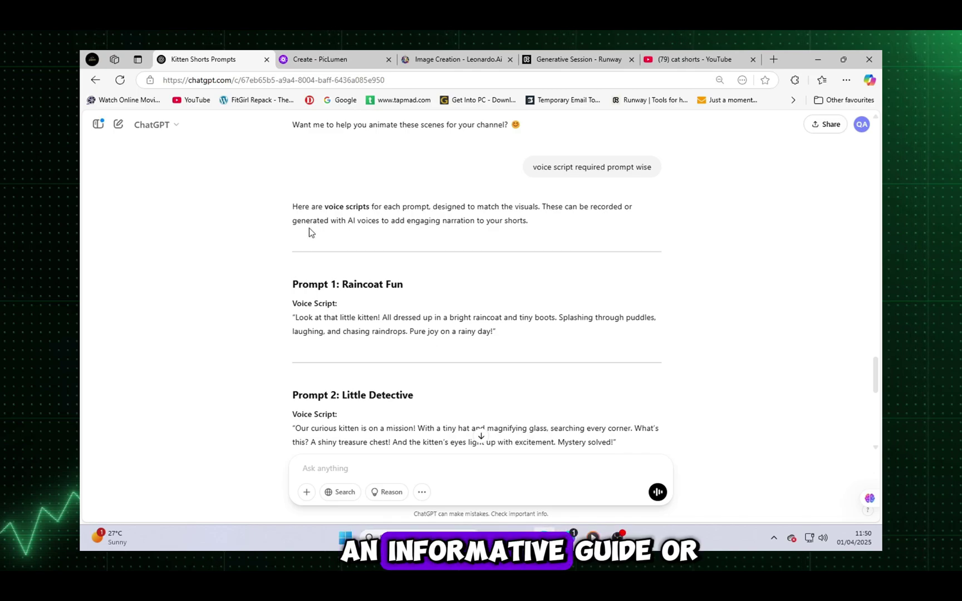
pyautogui.moveTo(310, 207); pyautogui.dragTo(570, 247)
pyautogui.click(547, 163)
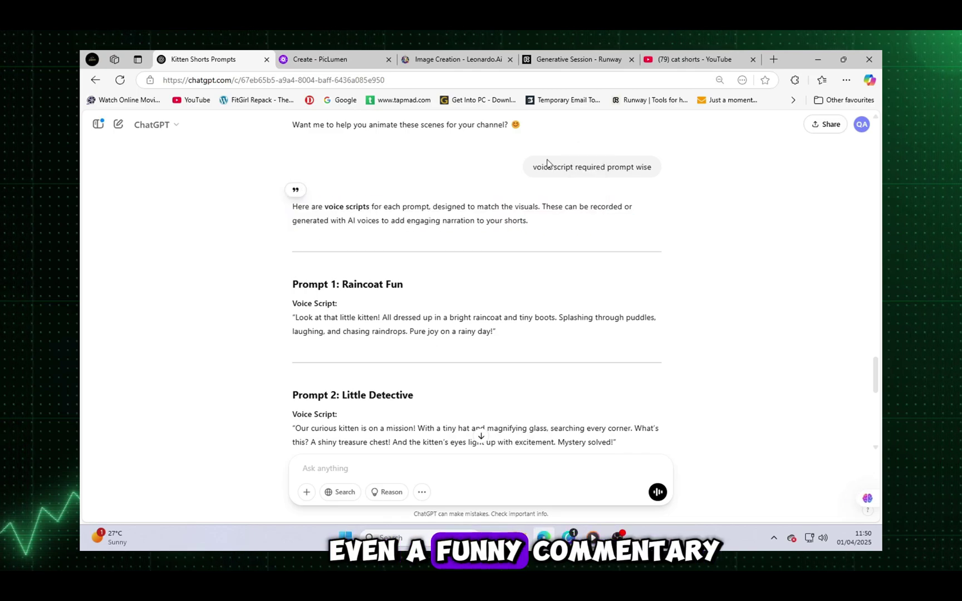
pyautogui.click(334, 258)
pyautogui.scroll(-2, 328, 255)
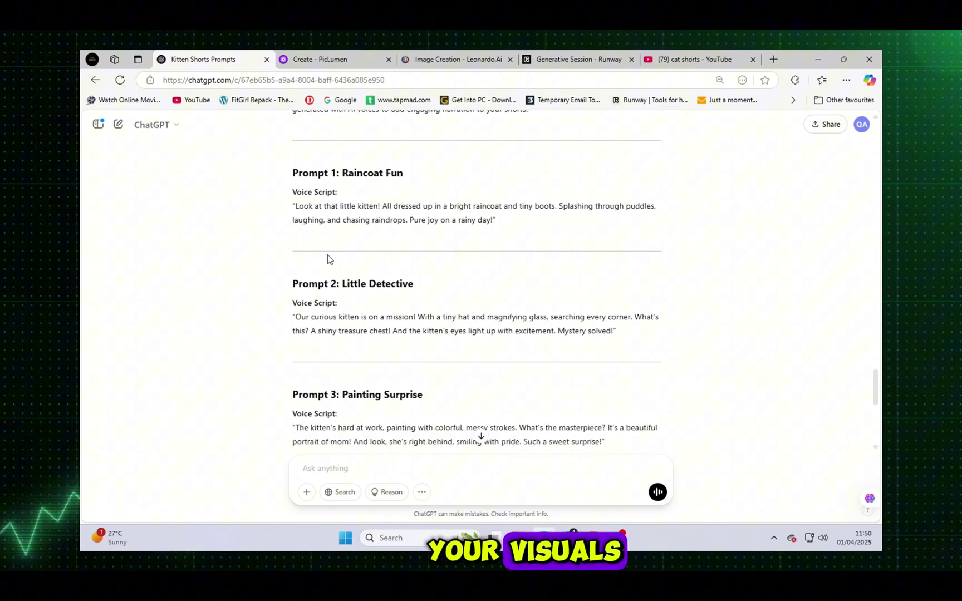
# - Select Prompt 1's whole Raincoat Fun voice script
pyautogui.moveTo(295, 204); pyautogui.dragTo(519, 238)
pyautogui.rightClick(456, 213)
pyautogui.click(457, 228)
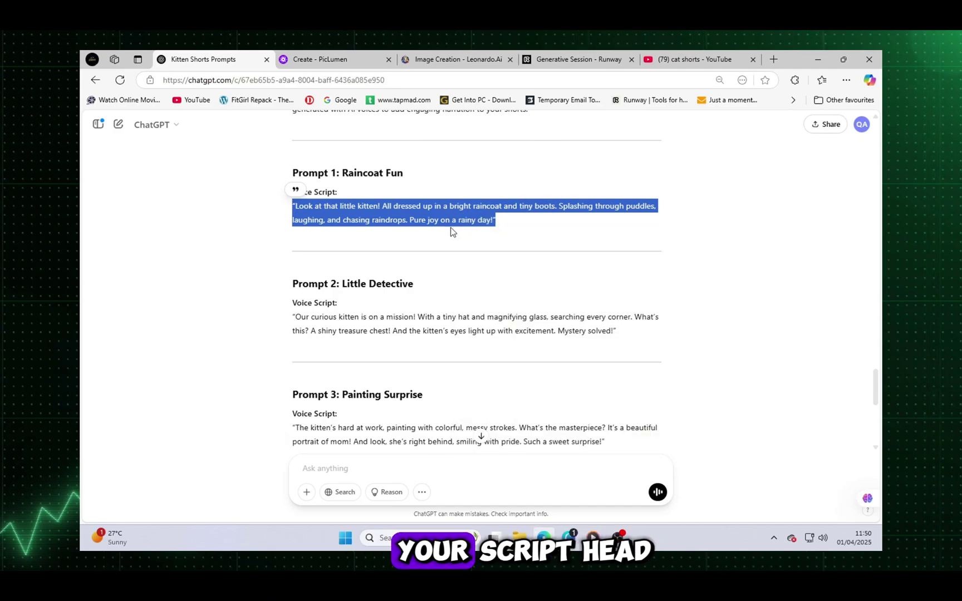
pyautogui.click(283, 193)
pyautogui.moveTo(283, 194); pyautogui.dragTo(356, 220)
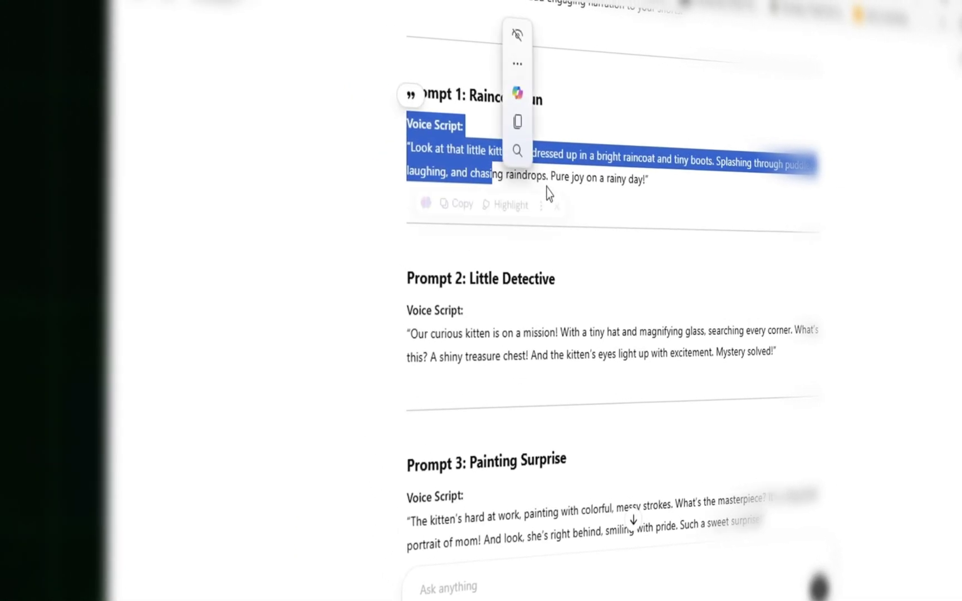
pyautogui.click(313, 206)
pyautogui.tripleClick(433, 140)
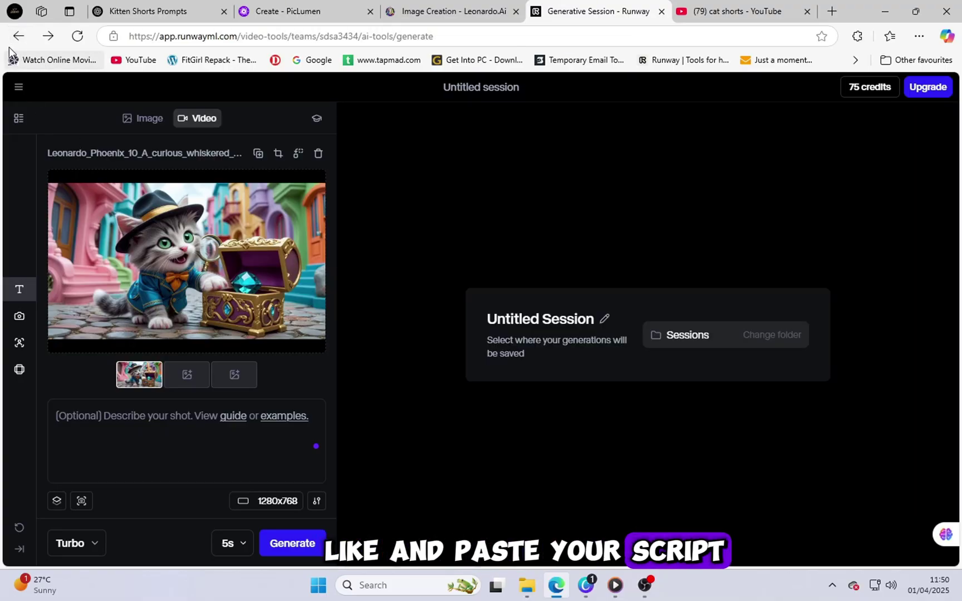
# - Paste the Little Detective voice script under the first script in Runway's speech box
pyautogui.click(19, 36)
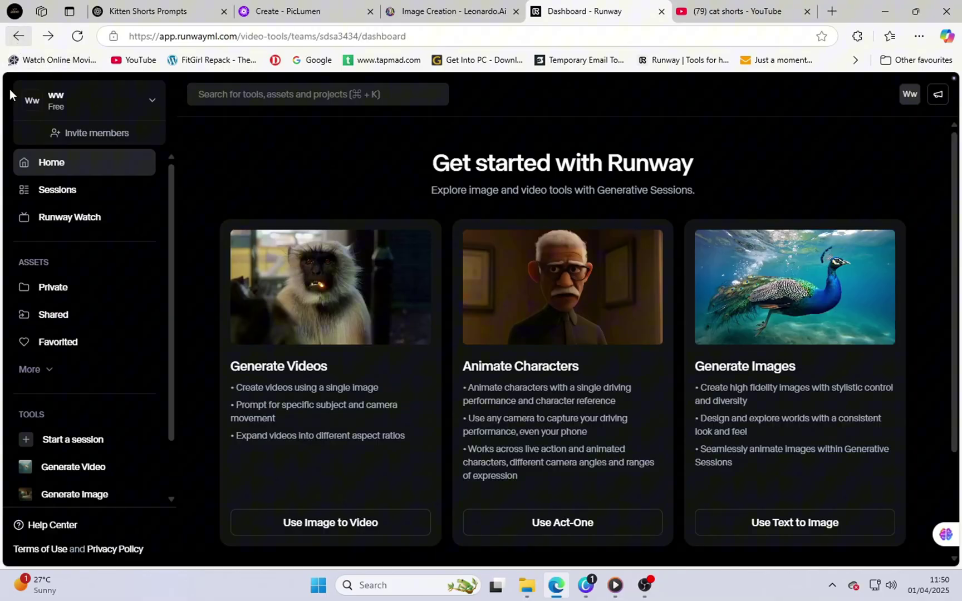
pyautogui.scroll(-1, 99, 490)
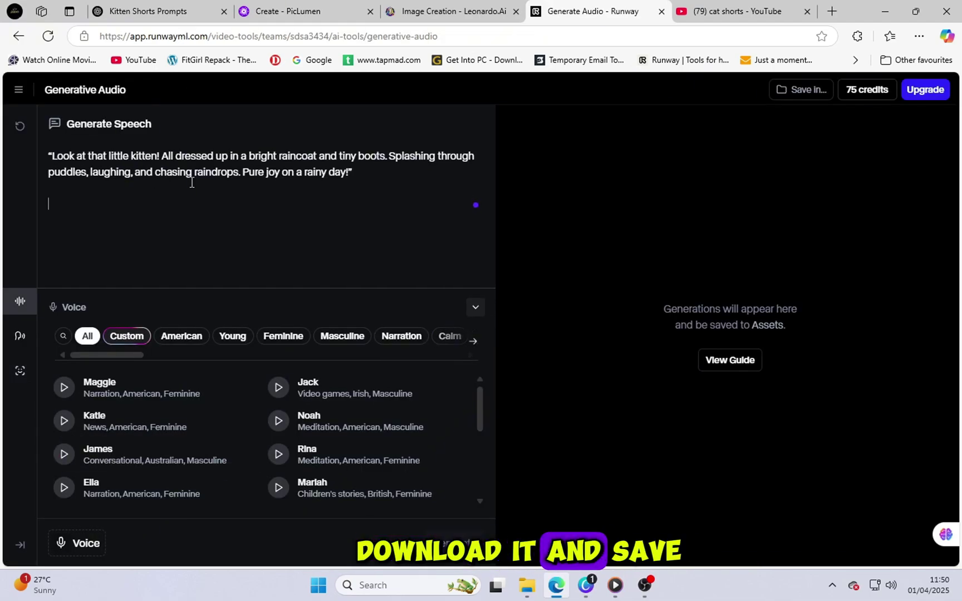
pyautogui.click(147, 11)
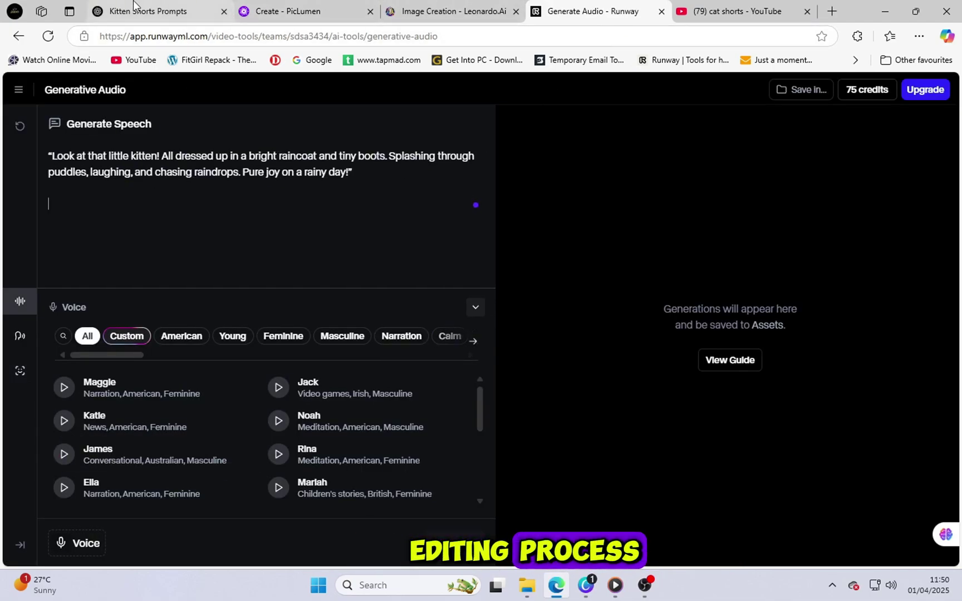
pyautogui.scroll(-2, 476, 303)
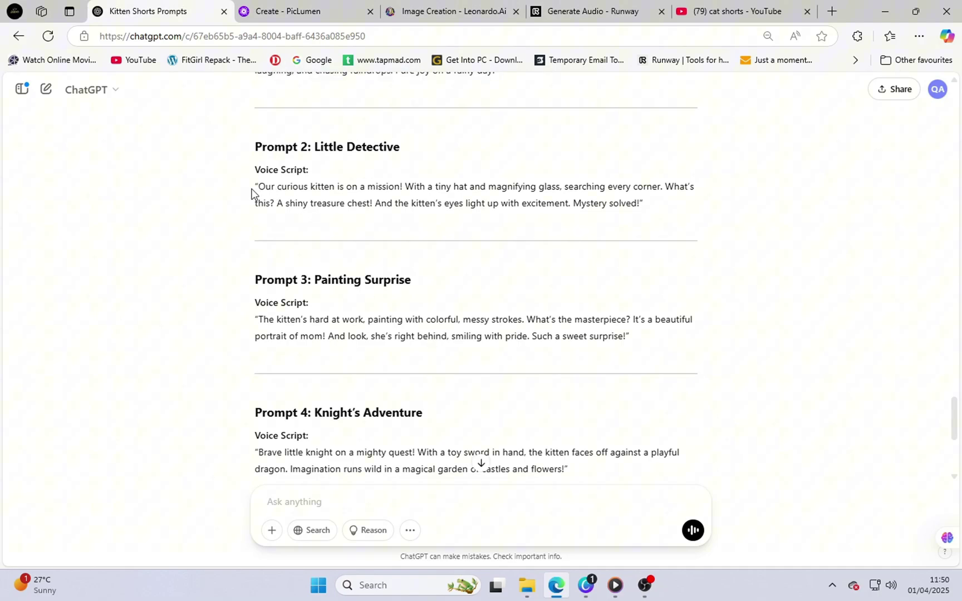
pyautogui.moveTo(251, 189); pyautogui.dragTo(634, 238)
pyautogui.hotkey('ctrl', 'c')
pyautogui.click(431, 3)
pyautogui.click(592, 11)
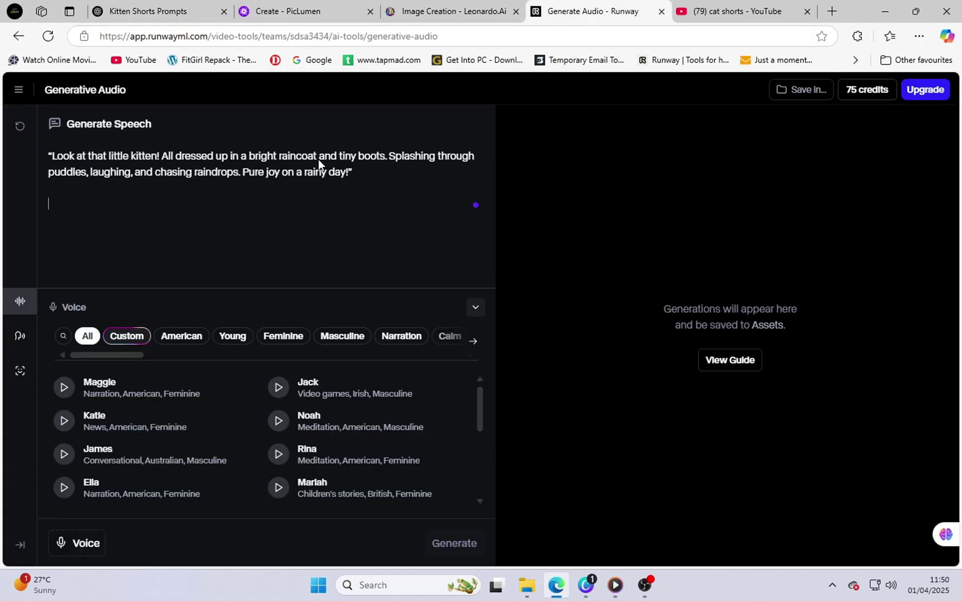
pyautogui.rightClick(139, 221)
pyautogui.click(108, 201)
pyautogui.hotkey('ctrl', 'v')
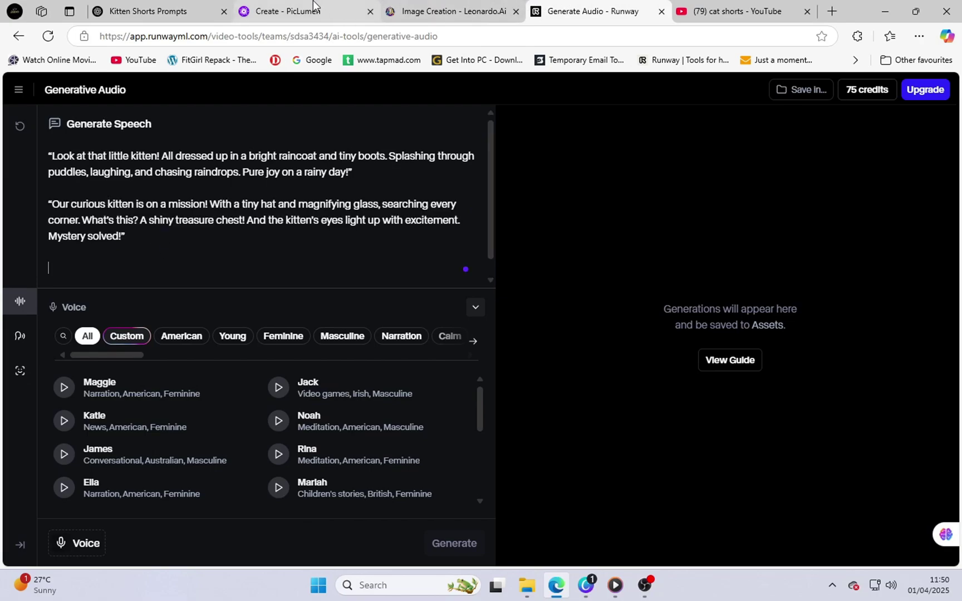
# - Copy the Painting Surprise voice script from ChatGPT and paste it into the speech box
pyautogui.click(183, 6)
pyautogui.click(280, 314)
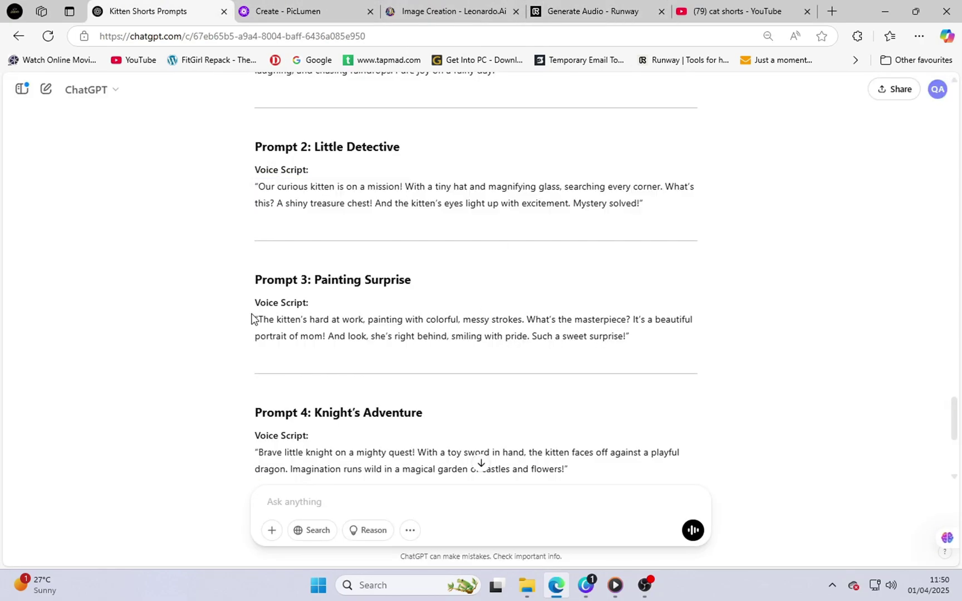
pyautogui.moveTo(251, 319); pyautogui.dragTo(592, 354)
pyautogui.hotkey('ctrl', 'c')
pyautogui.rightClick(536, 323)
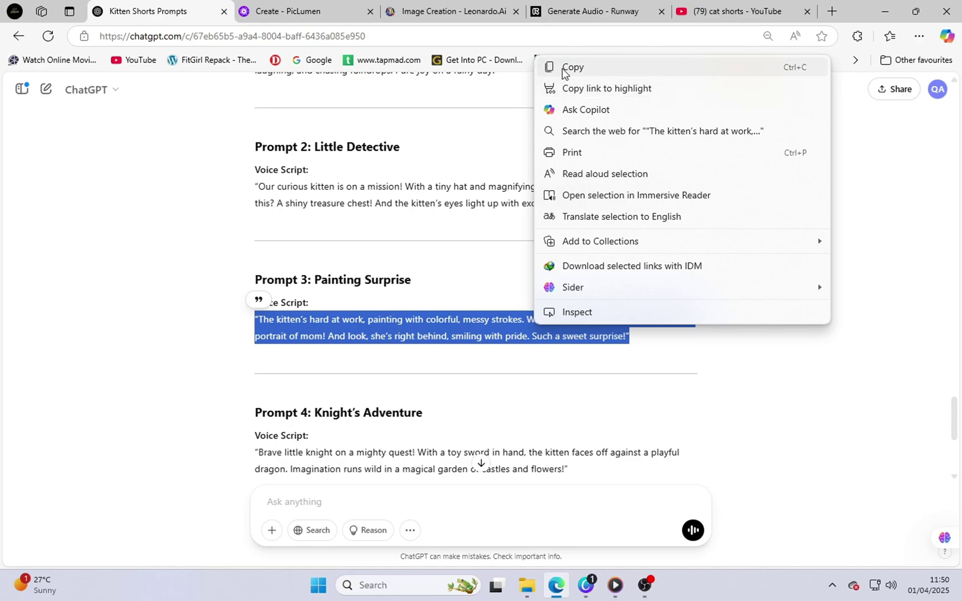
pyautogui.click(564, 72)
pyautogui.click(614, 585)
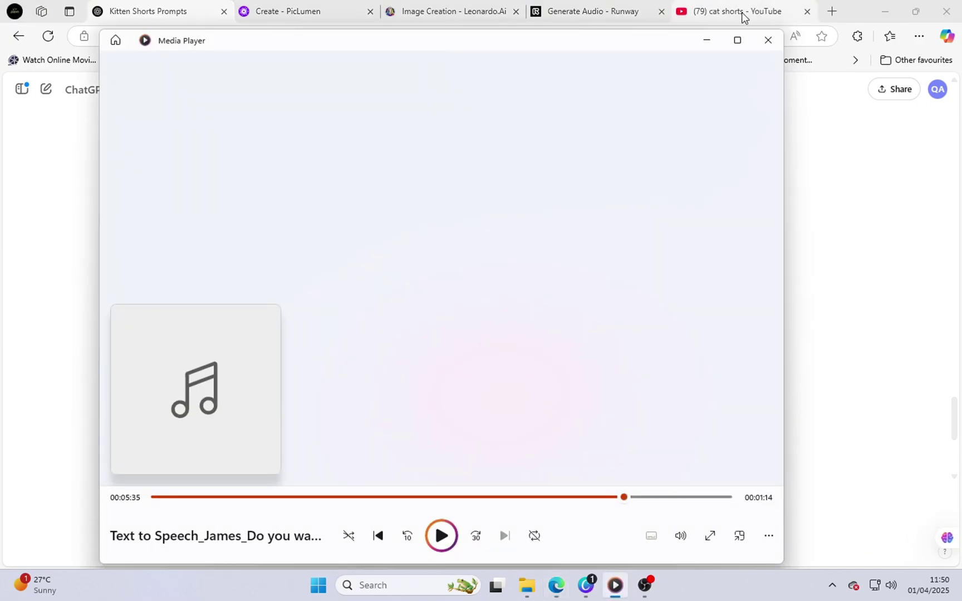
pyautogui.click(706, 41)
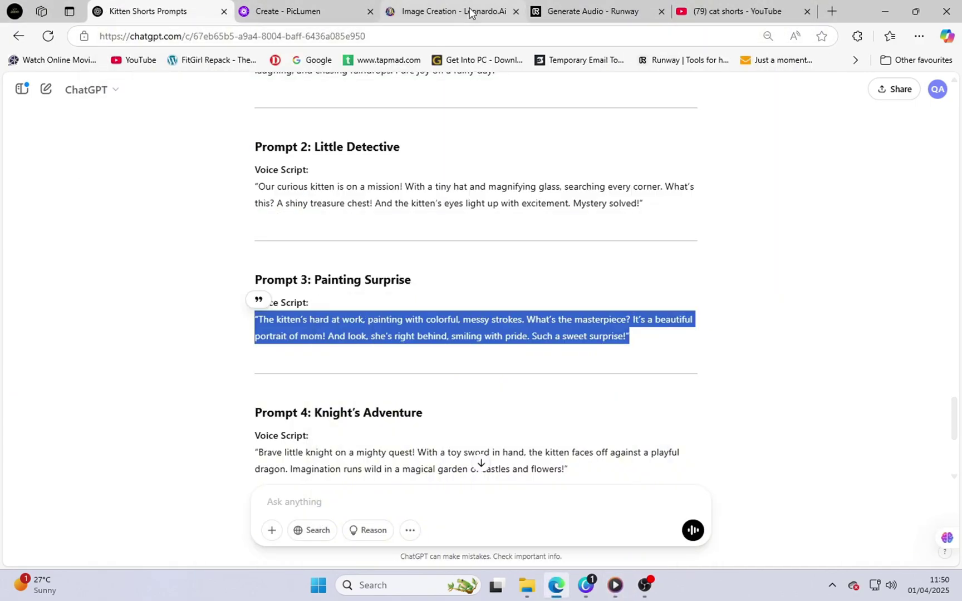
pyautogui.click(559, 7)
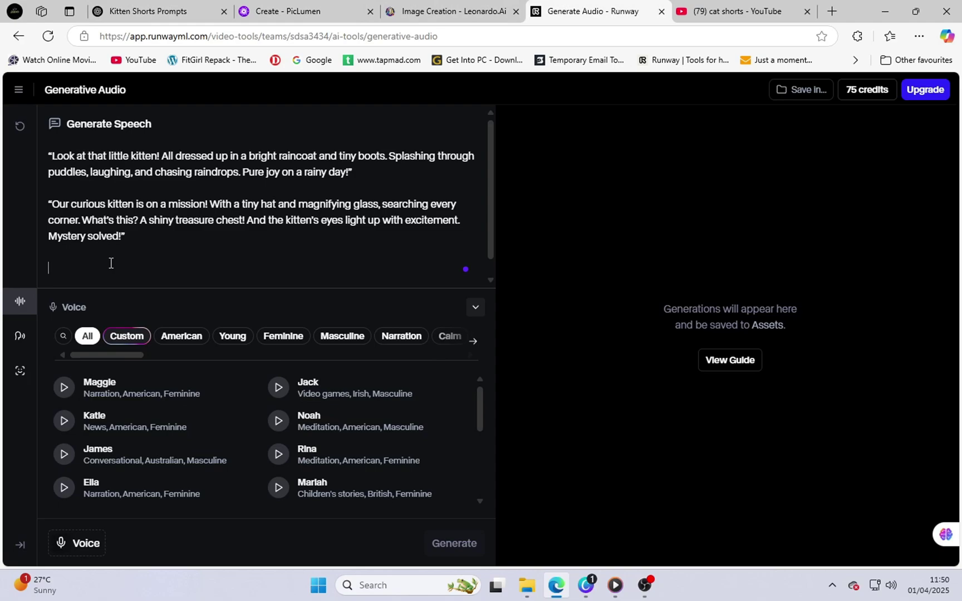
pyautogui.hotkey('ctrl', 'v')
# - Append the Knight's Adventure voice script and choose the Katie narrator voice
pyautogui.click(425, 7)
pyautogui.click(321, 8)
pyautogui.click(148, 11)
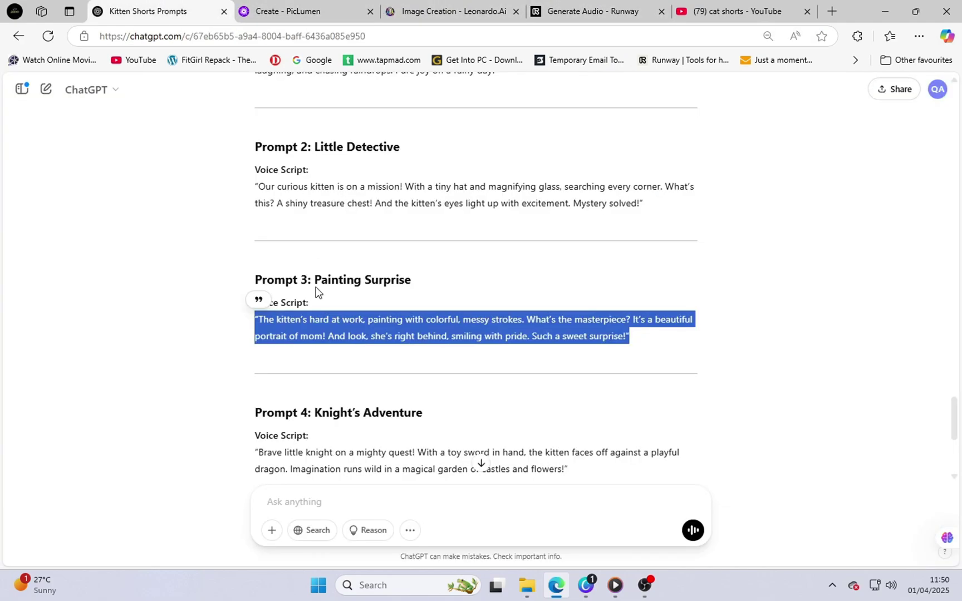
pyautogui.scroll(-2, 334, 412)
pyautogui.moveTo(257, 318); pyautogui.dragTo(543, 357)
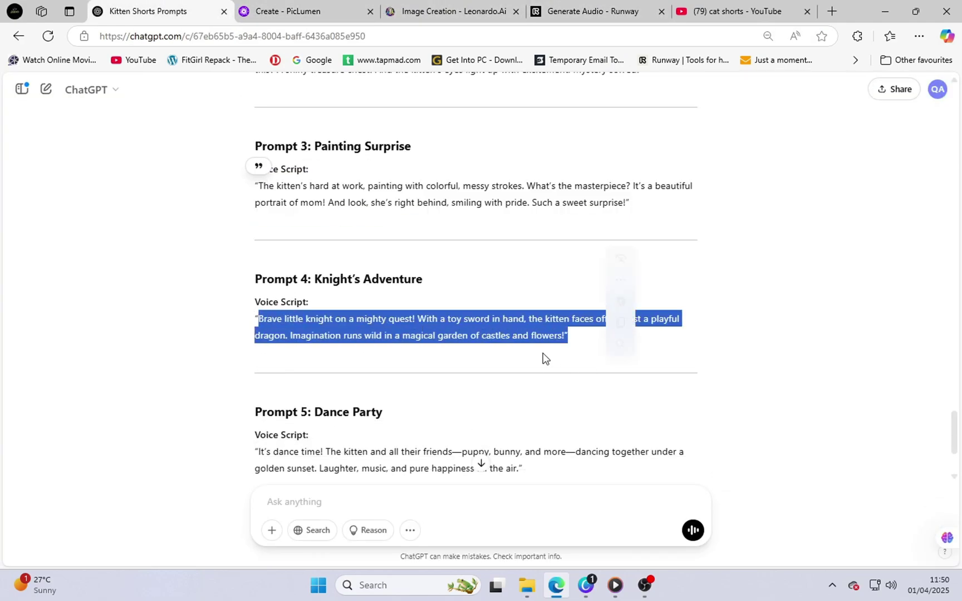
pyautogui.rightClick(441, 323)
pyautogui.click(462, 66)
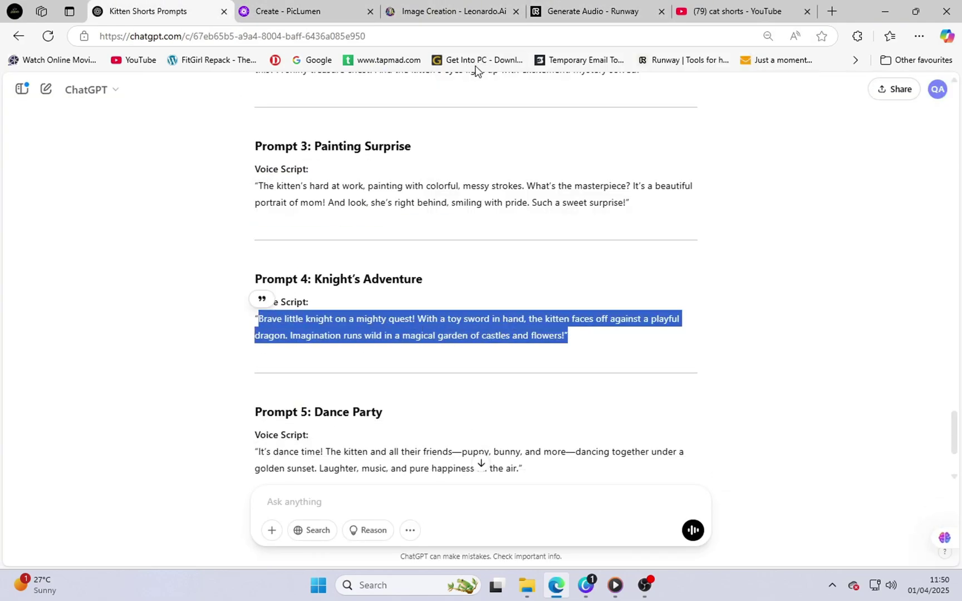
pyautogui.click(583, 4)
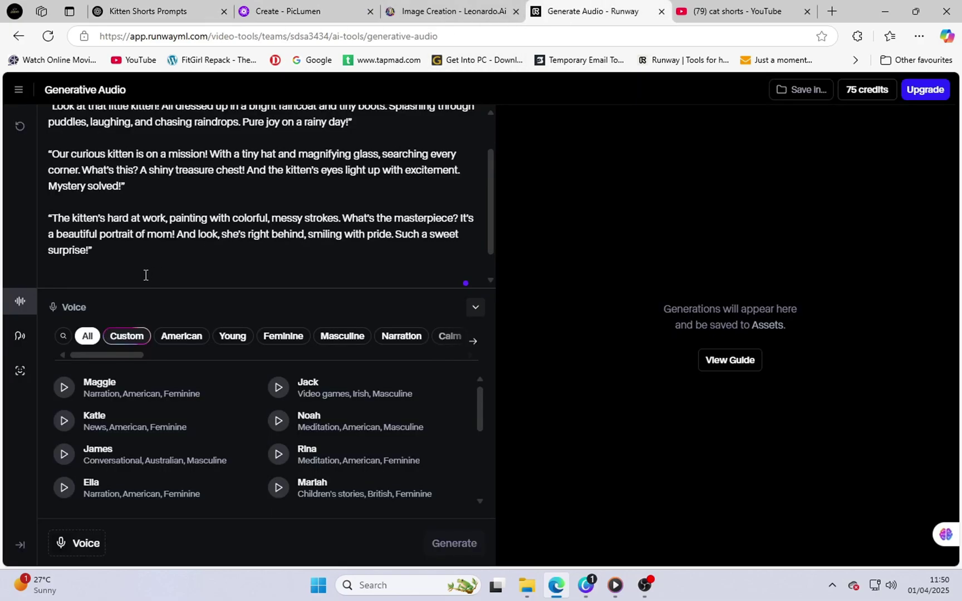
pyautogui.click(145, 275)
pyautogui.hotkey('ctrl', 'v')
pyautogui.click(70, 395)
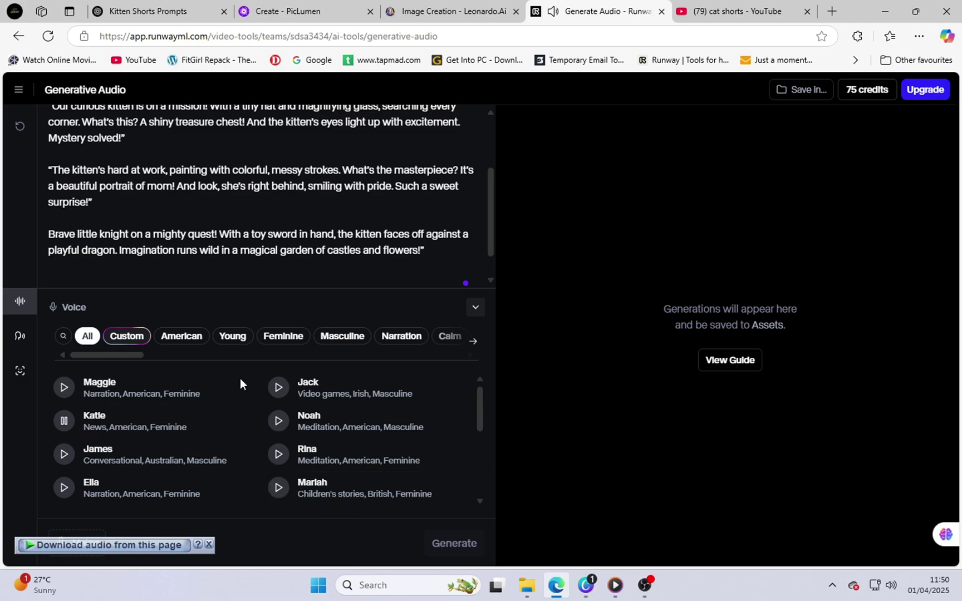
pyautogui.click(87, 399)
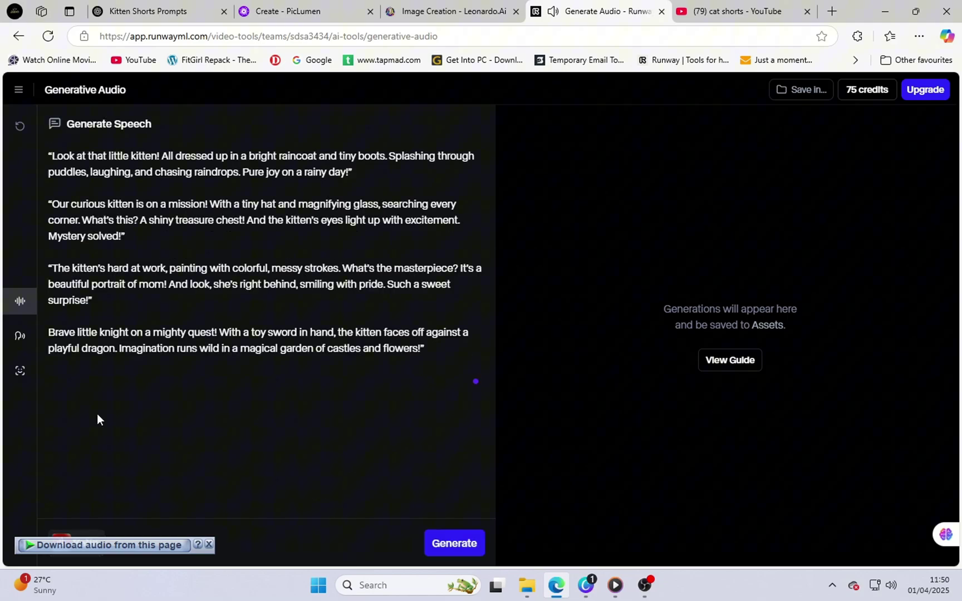
# - Generate the 49-second Katie-voice narration and save its MP3 to the Desktop
pyautogui.click(458, 551)
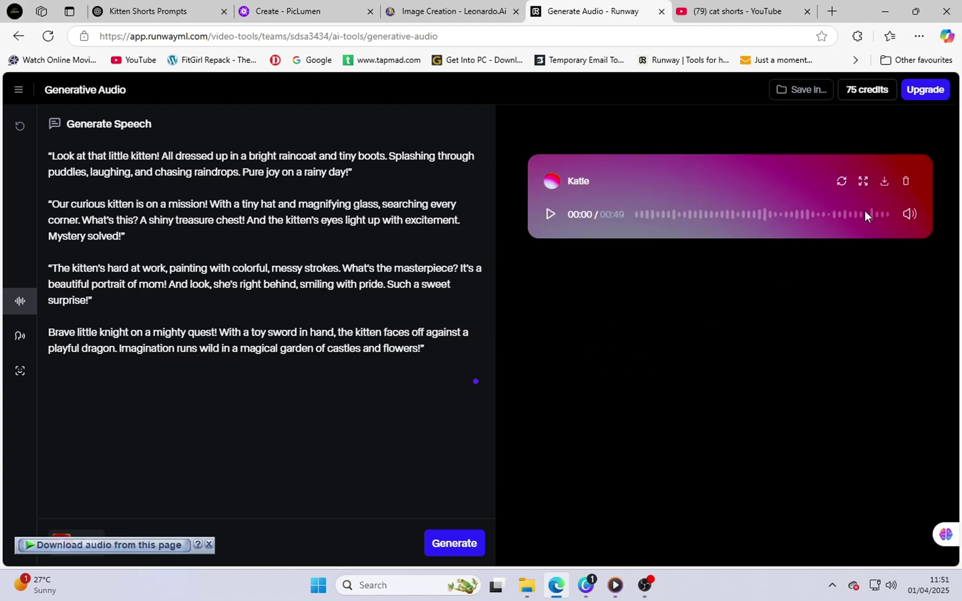
pyautogui.click(756, 114)
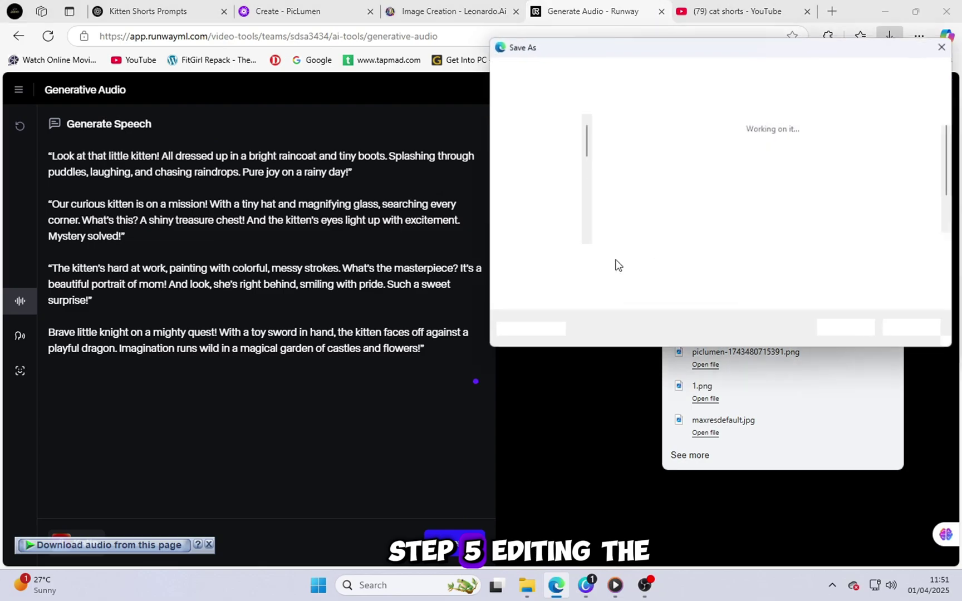
pyautogui.click(544, 212)
pyautogui.click(848, 330)
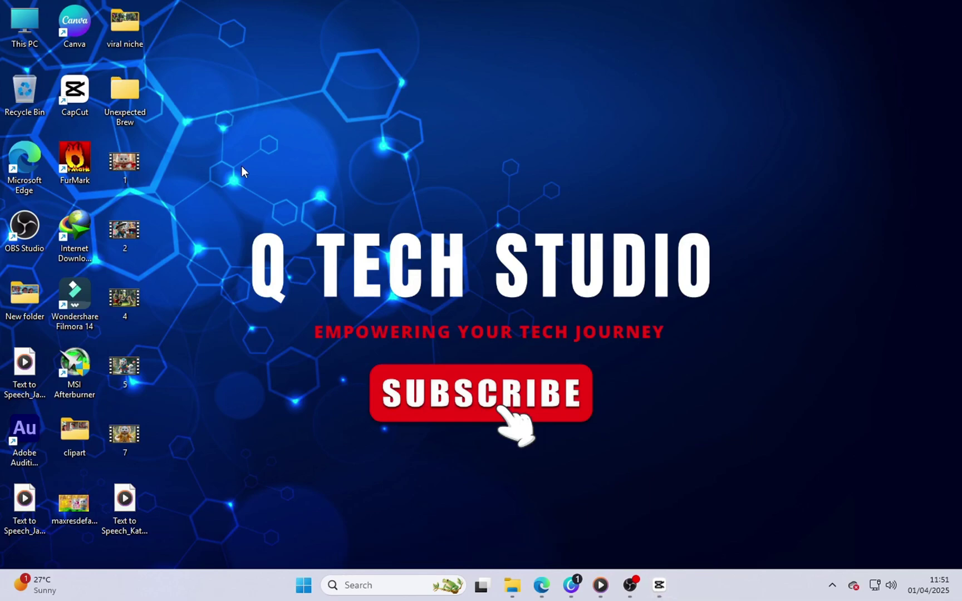
# - Add kitten clips 1, 2, 4, 5, 7 and the speech MP3 to the CapCut timeline
pyautogui.moveTo(227, 158); pyautogui.dragTo(578, 508)
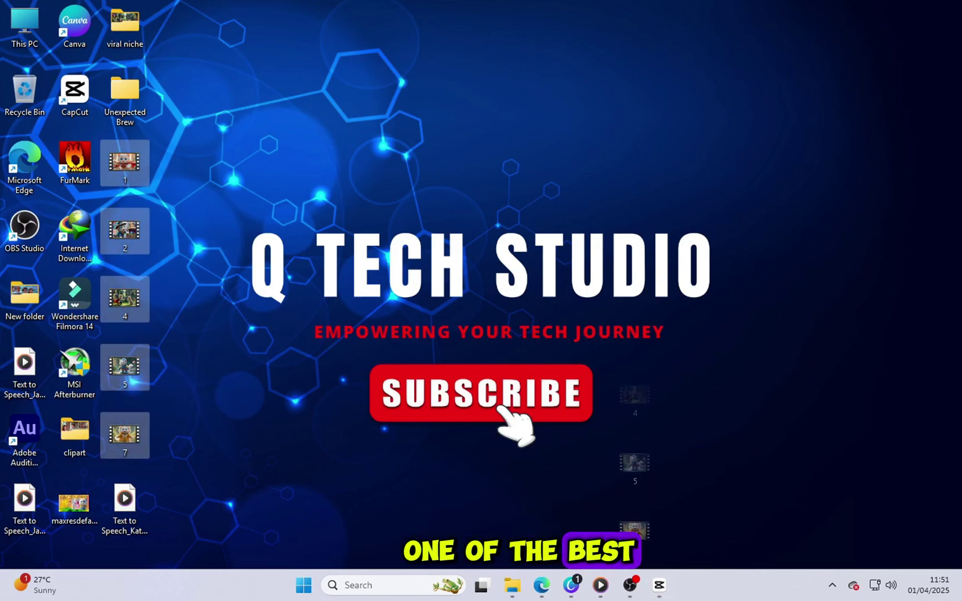
pyautogui.moveTo(635, 534); pyautogui.dragTo(370, 460)
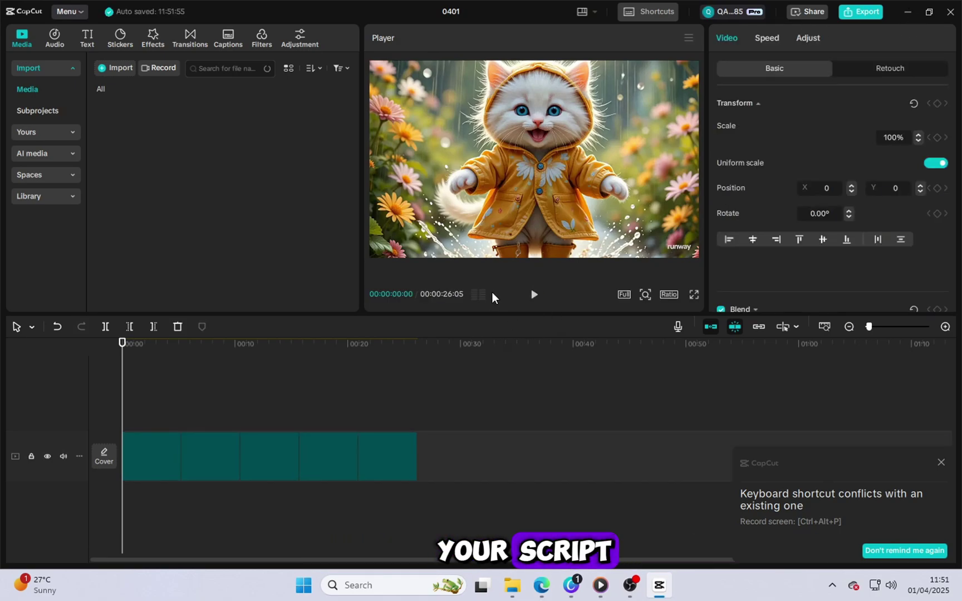
pyautogui.click(902, 20)
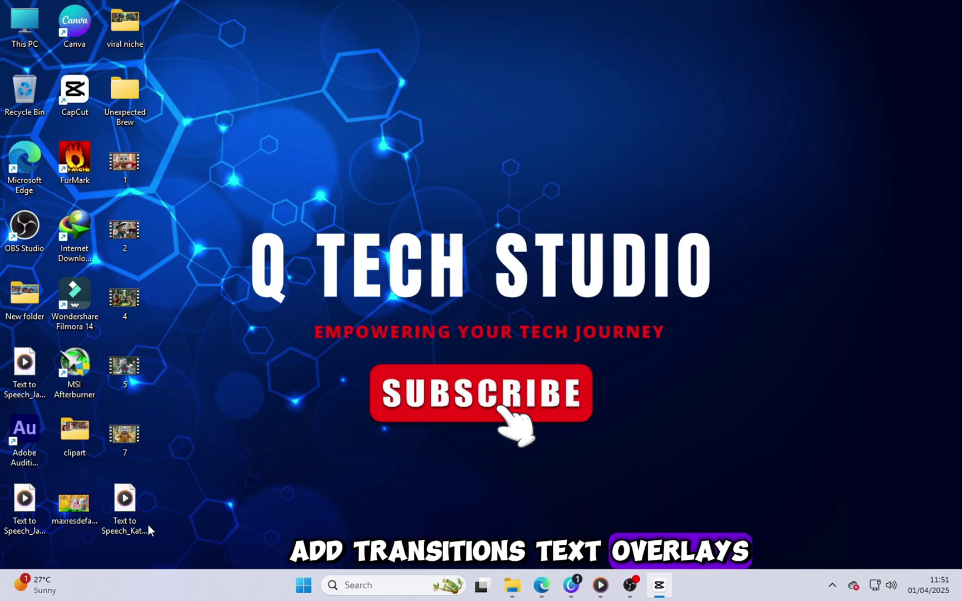
pyautogui.moveTo(627, 517); pyautogui.dragTo(596, 566)
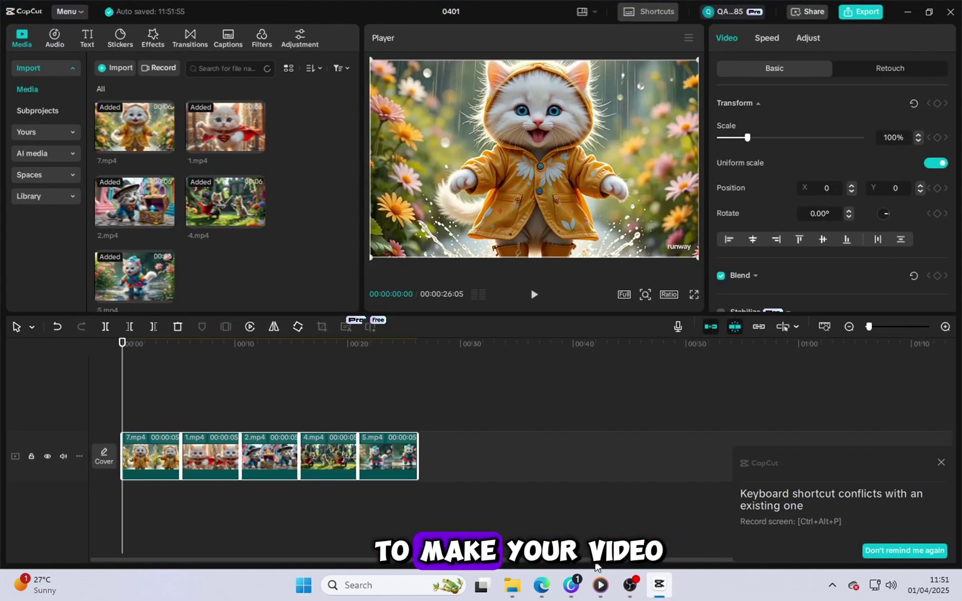
pyautogui.moveTo(246, 525); pyautogui.dragTo(334, 504)
# - Cut the voiceover at the video's 26-second end and bring up the Transitions library
pyautogui.click(442, 411)
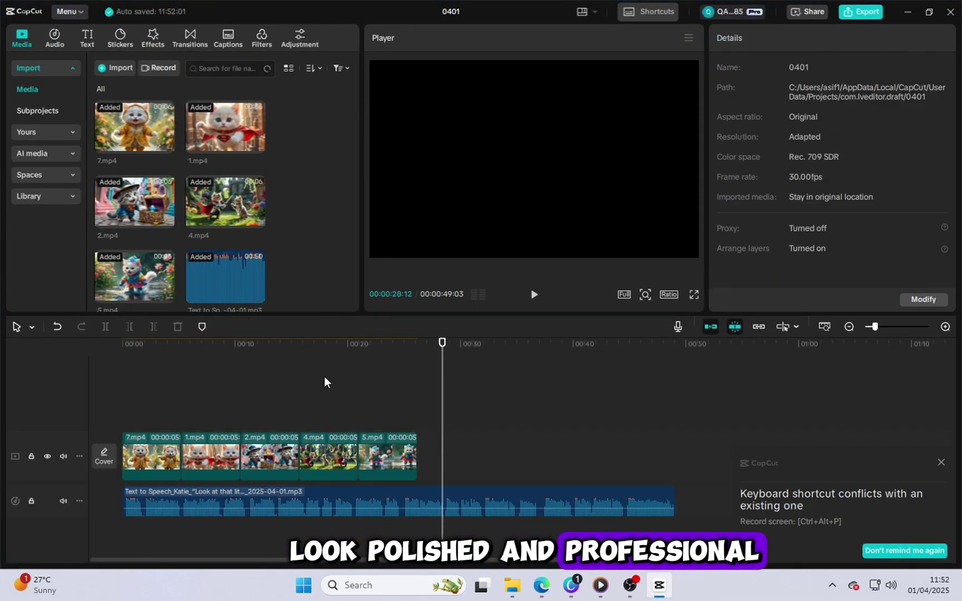
pyautogui.moveTo(427, 353); pyautogui.dragTo(418, 355)
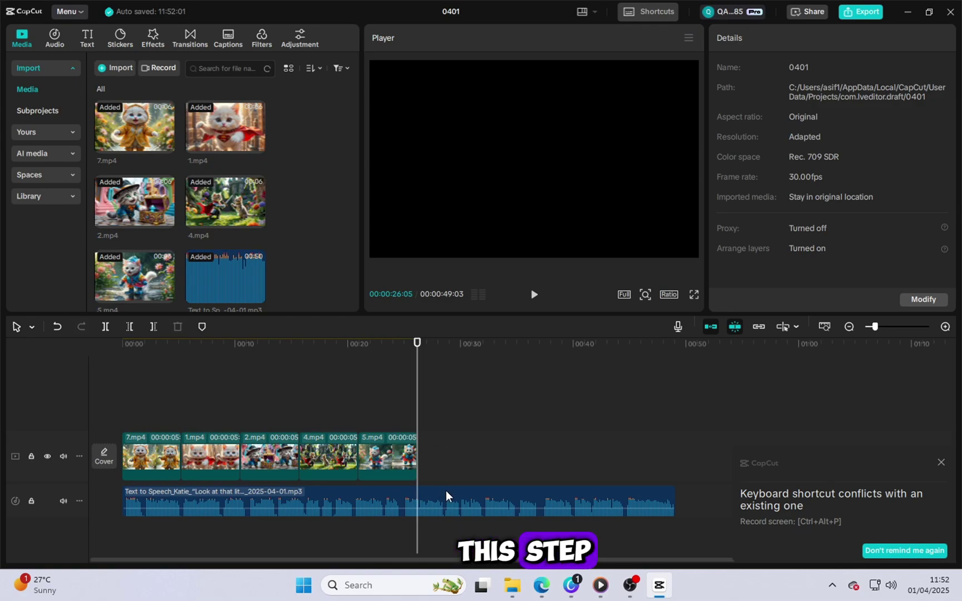
pyautogui.click(153, 327)
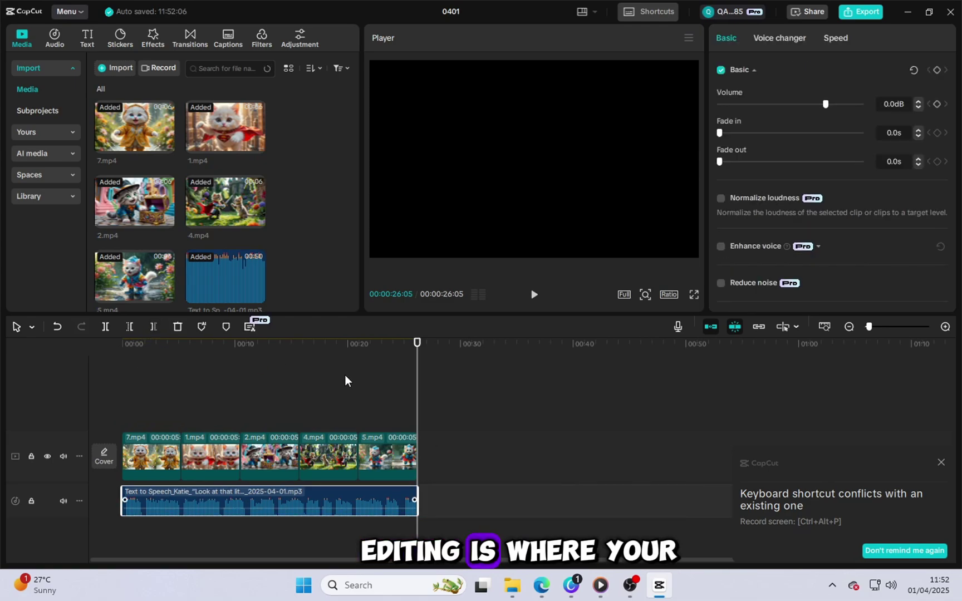
pyautogui.press('Home')
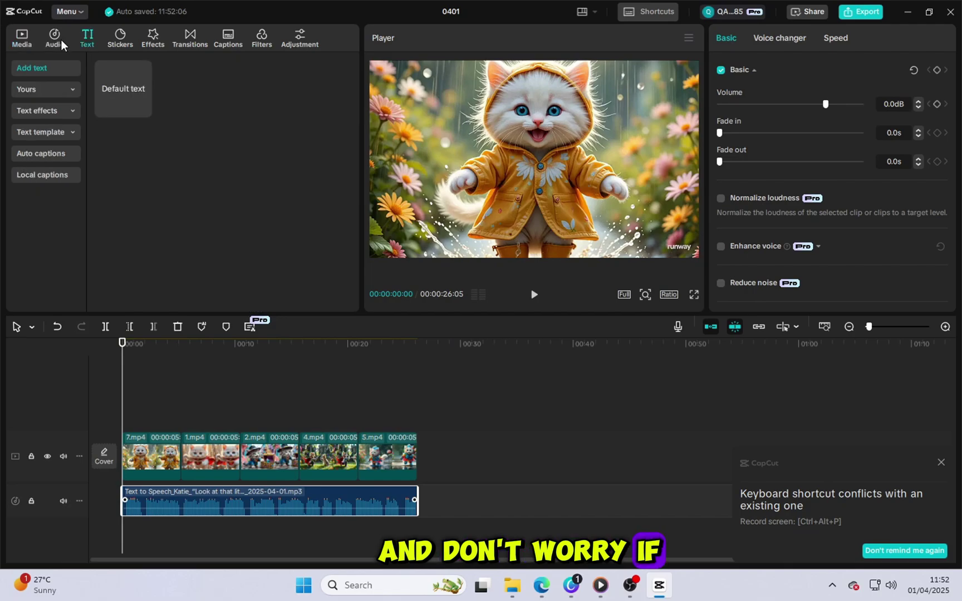
pyautogui.click(151, 37)
pyautogui.click(179, 39)
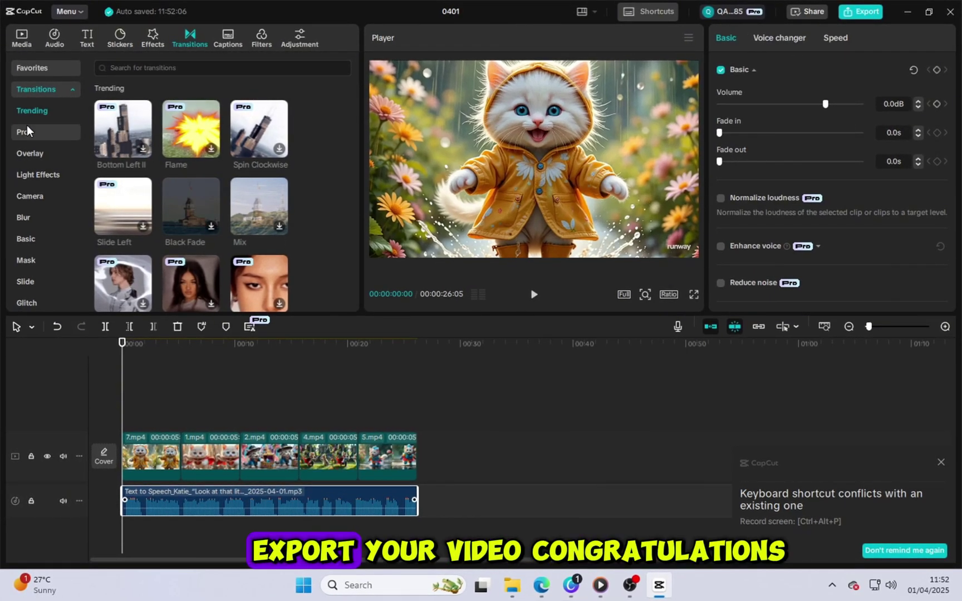
# - Join all kitten clips with 0.8-second Slide Left transitions and preview the result
pyautogui.moveTo(123, 196); pyautogui.dragTo(179, 455)
pyautogui.click(541, 328)
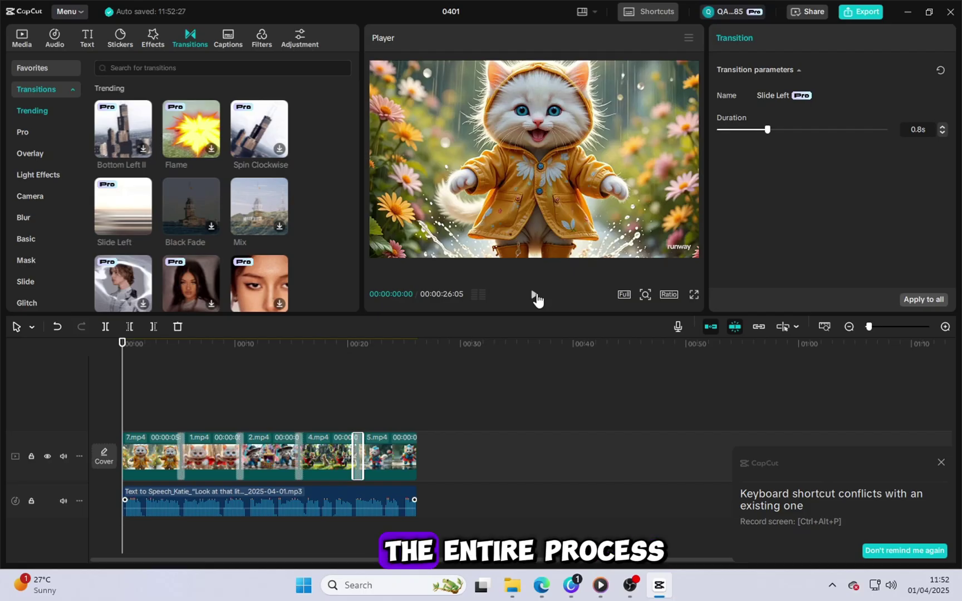
pyautogui.click(716, 289)
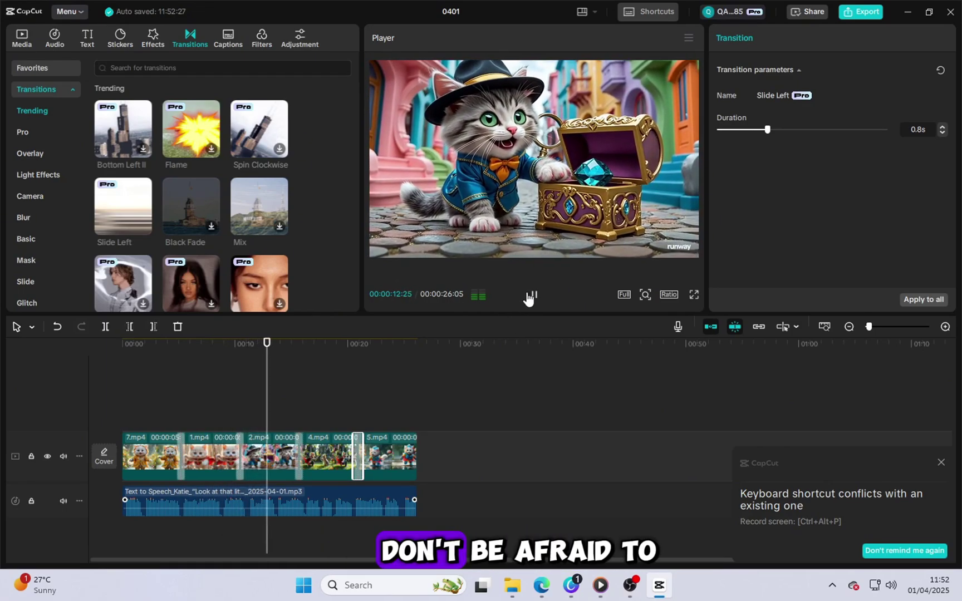
pyautogui.click(89, 38)
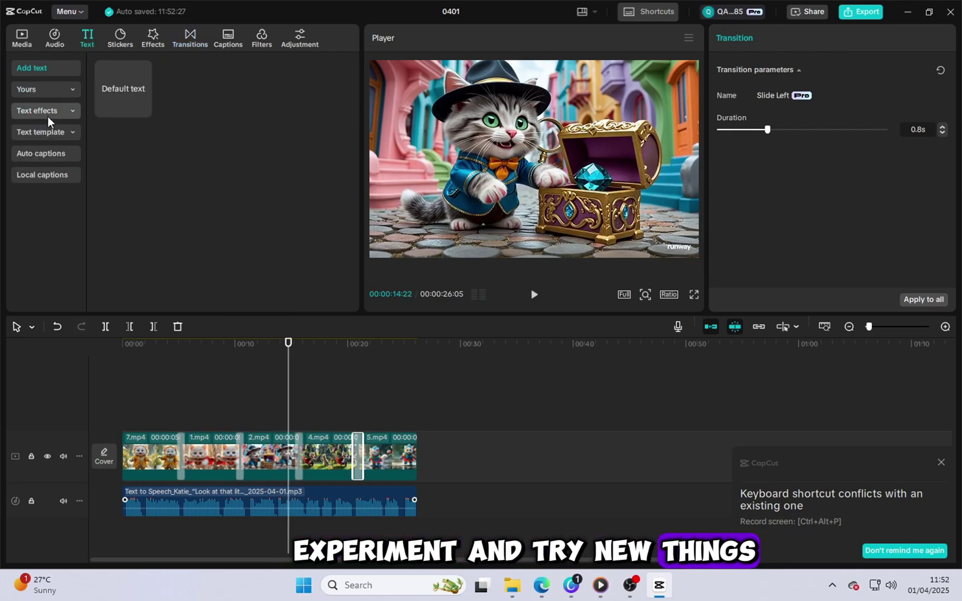
# - Export the project as 0401.mp4 to the Desktop and play it in Media Player
pyautogui.hotkey('ctrl', 'e')
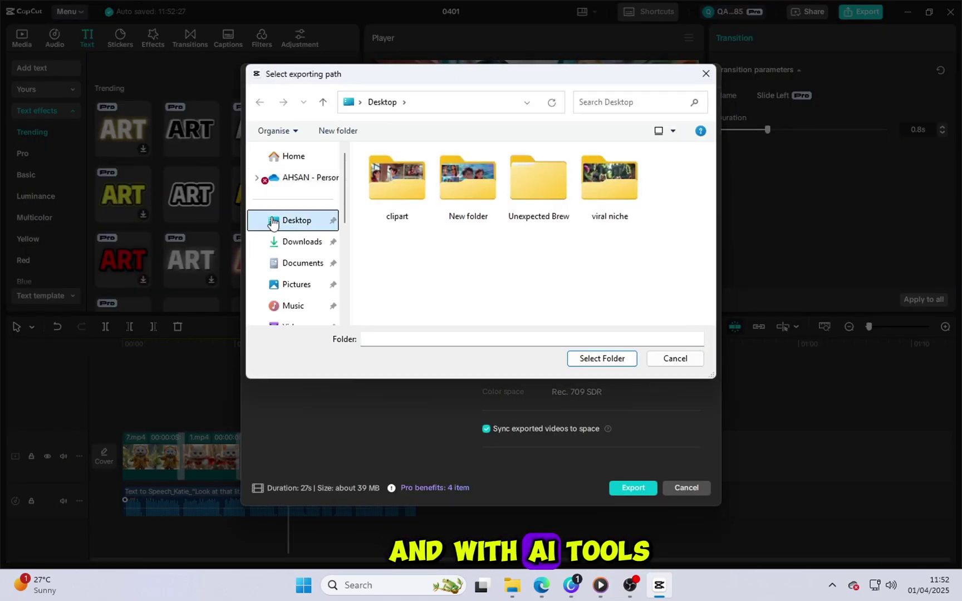
pyautogui.click(601, 358)
pyautogui.click(620, 491)
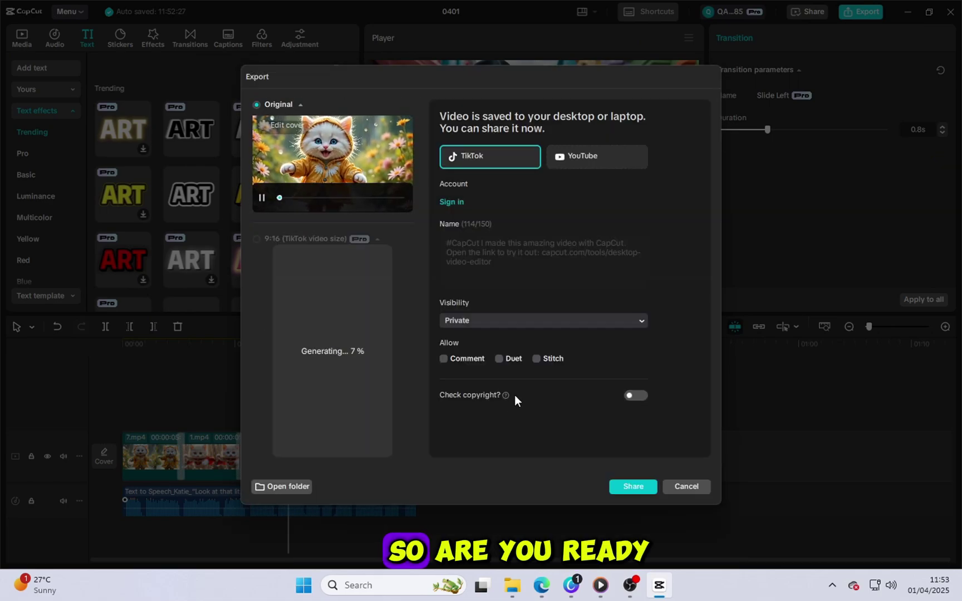
pyautogui.click(688, 485)
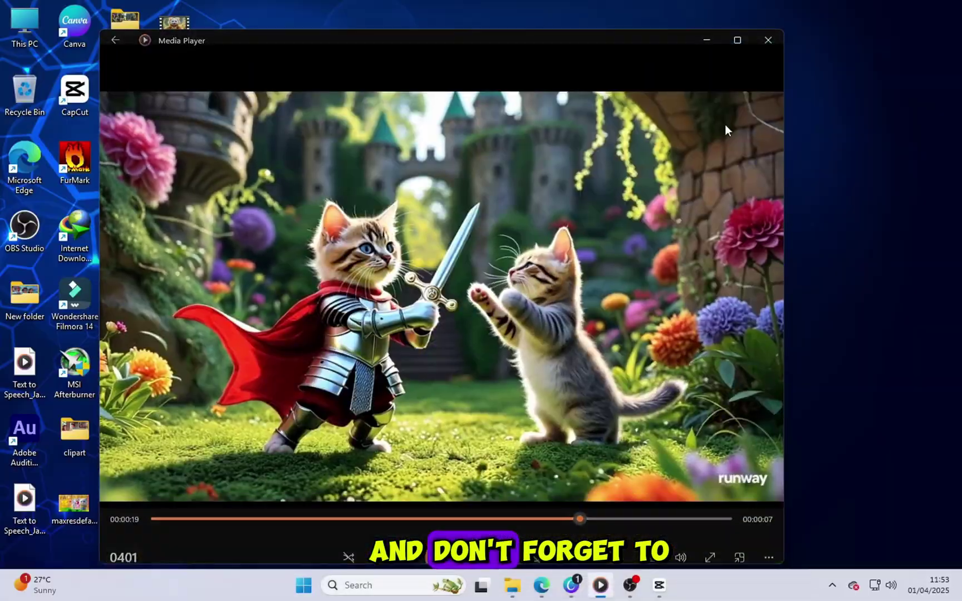
pyautogui.doubleClick(655, 140)
pyautogui.doubleClick(734, 58)
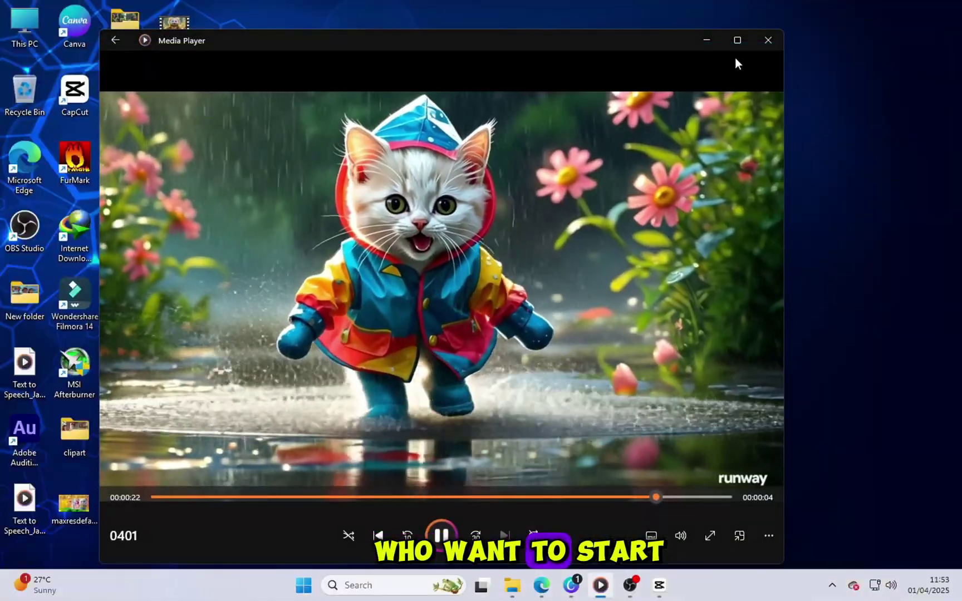